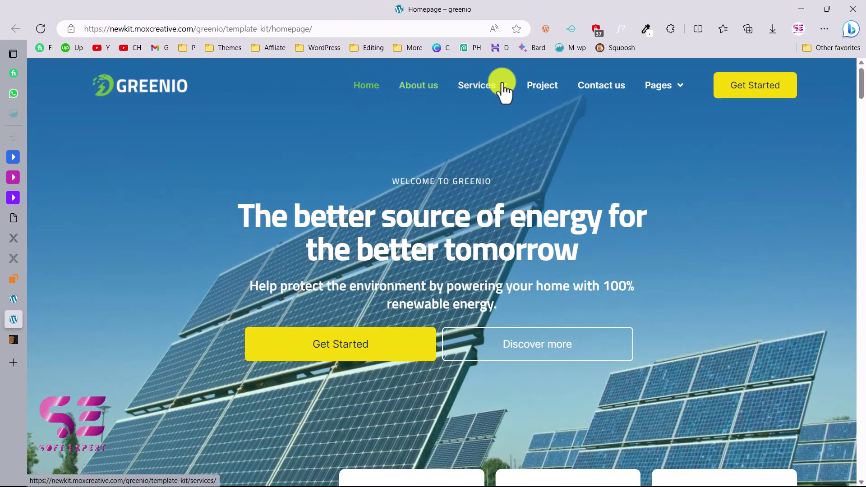
# Scroll through the page to review its contents.
pyautogui.moveTo(504, 88)
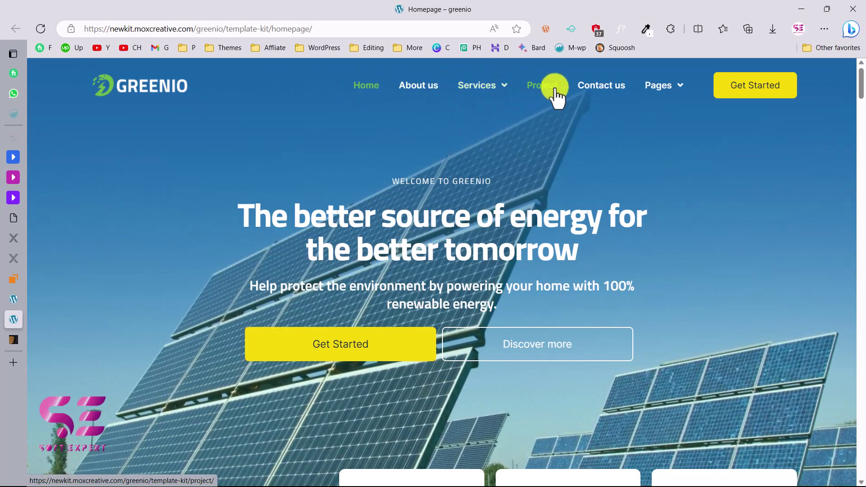
pyautogui.moveTo(657, 88)
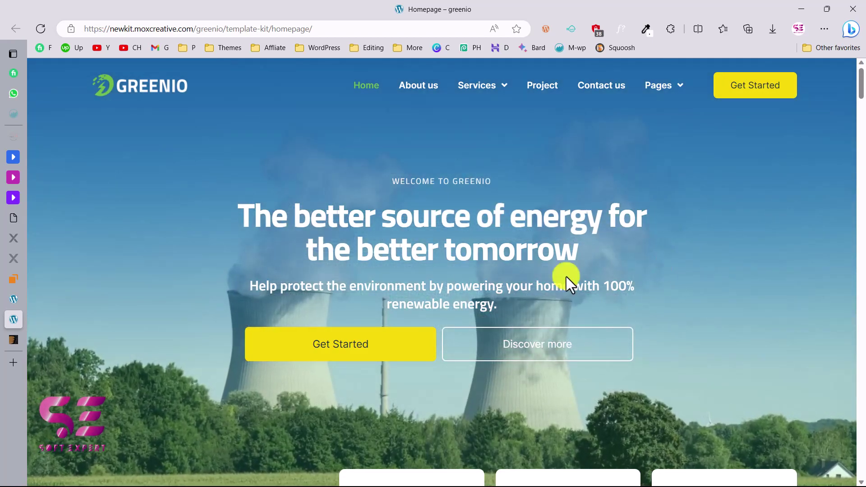
pyautogui.scroll(-6, 471, 278)
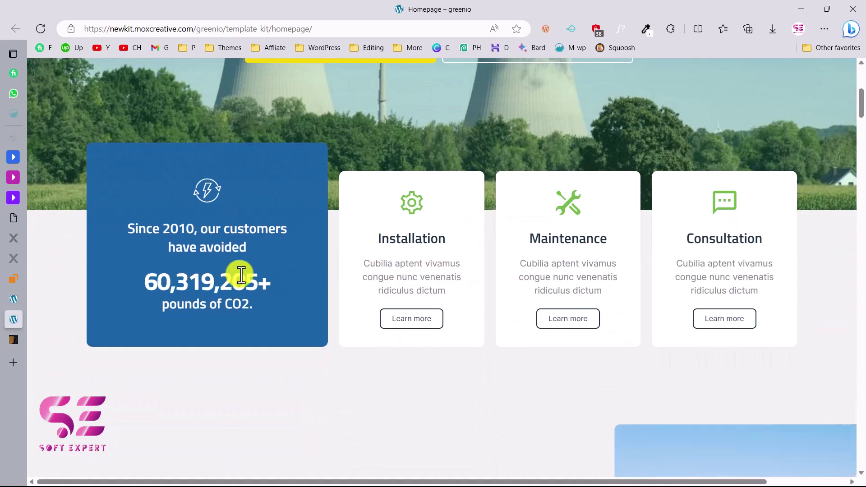
pyautogui.scroll(-7, 478, 261)
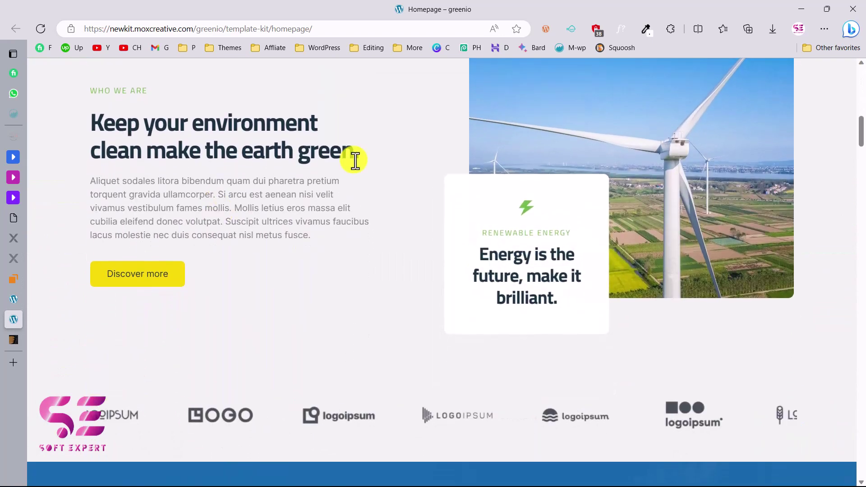
pyautogui.scroll(-6, 382, 283)
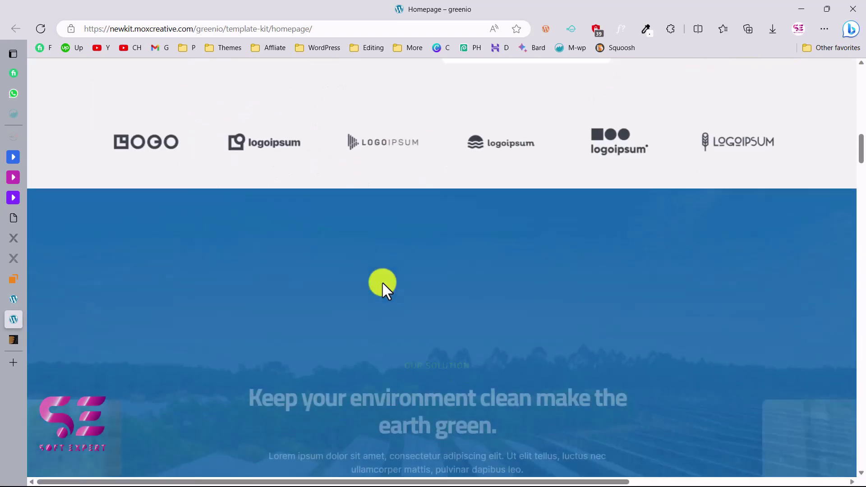
pyautogui.scroll(-3, 382, 283)
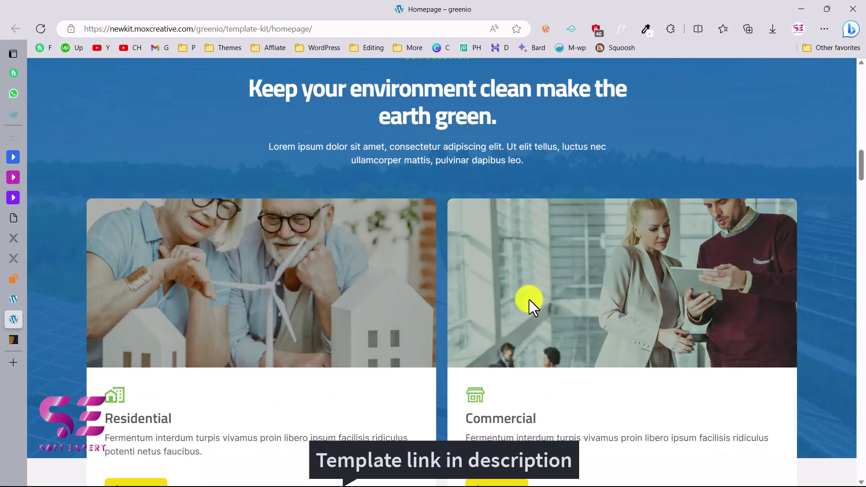
pyautogui.scroll(-1, 501, 392)
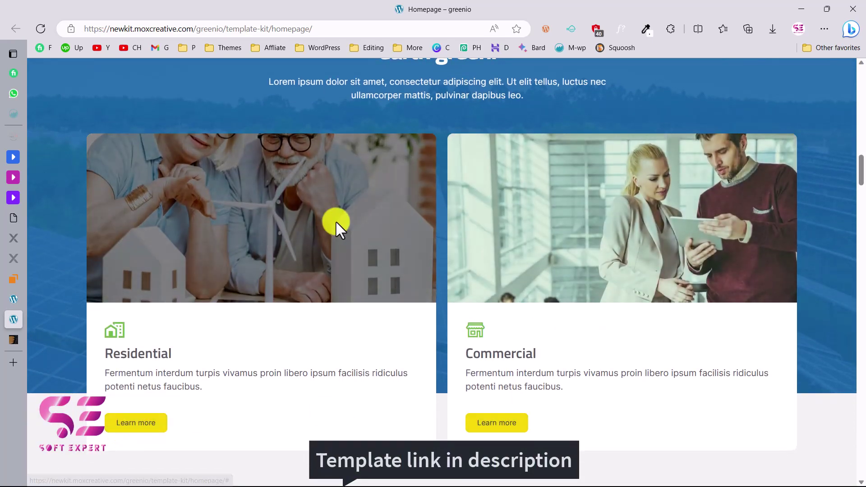
pyautogui.scroll(-6, 336, 223)
pyautogui.scroll(-4, 337, 222)
pyautogui.scroll(1, 335, 221)
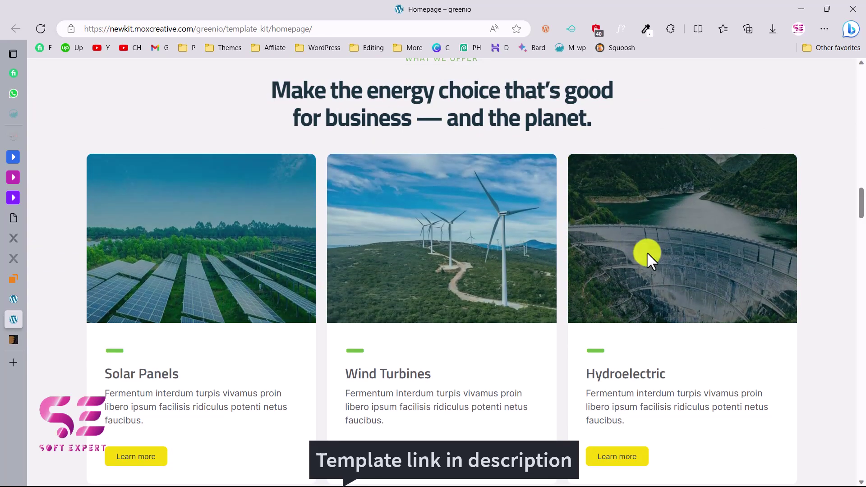
pyautogui.scroll(-3, 648, 253)
pyautogui.scroll(-10, 648, 253)
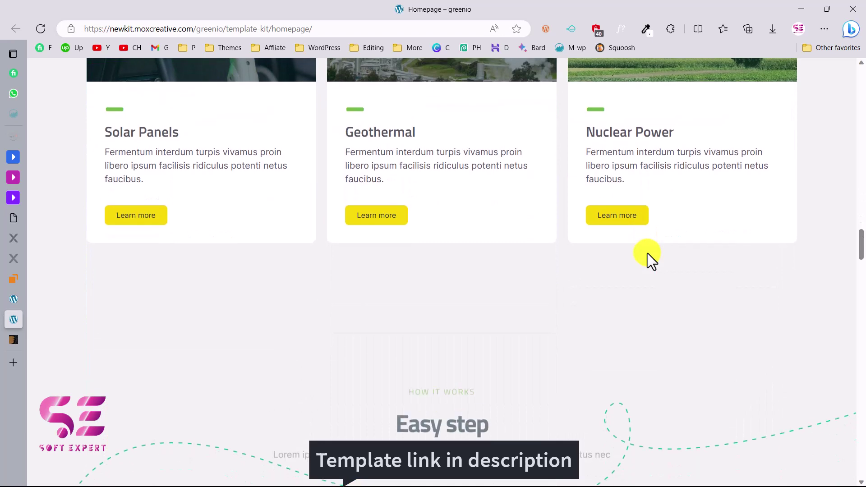
pyautogui.scroll(-1, 648, 253)
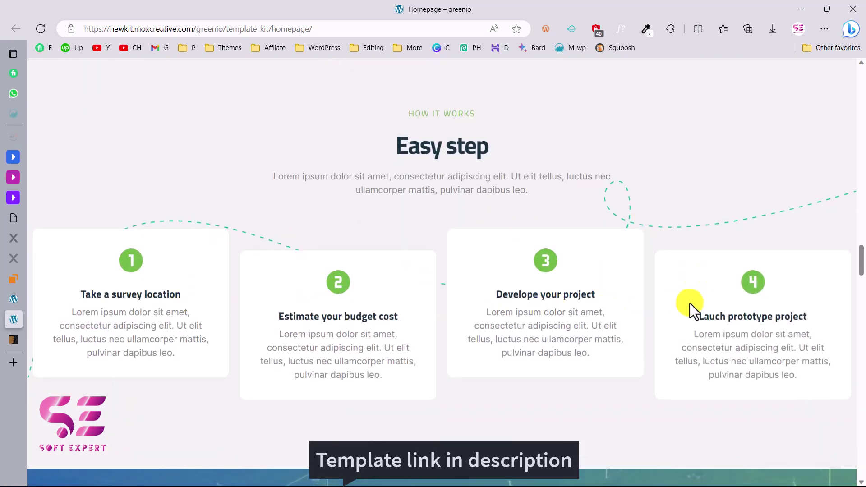
pyautogui.scroll(-6, 689, 303)
pyautogui.scroll(-5, 690, 303)
pyautogui.scroll(-6, 689, 303)
pyautogui.scroll(-6, 453, 113)
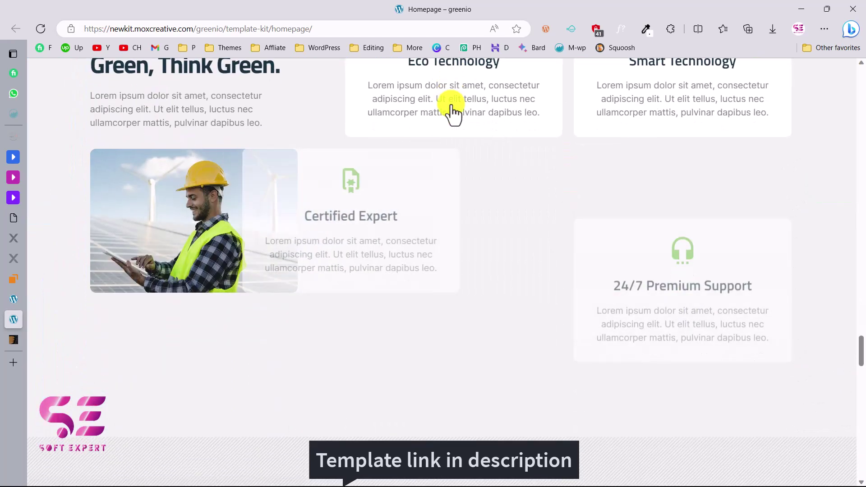
pyautogui.scroll(-2, 452, 112)
pyautogui.scroll(-5, 531, 180)
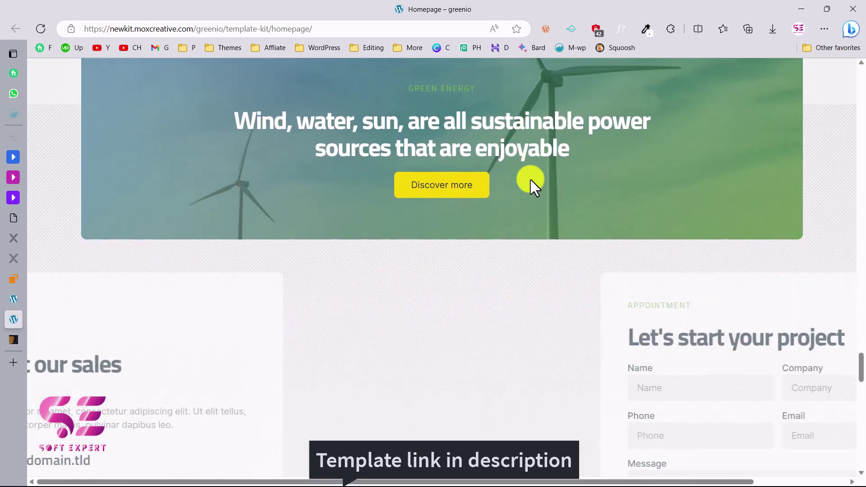
pyautogui.scroll(-3, 530, 180)
pyautogui.scroll(-3, 403, 182)
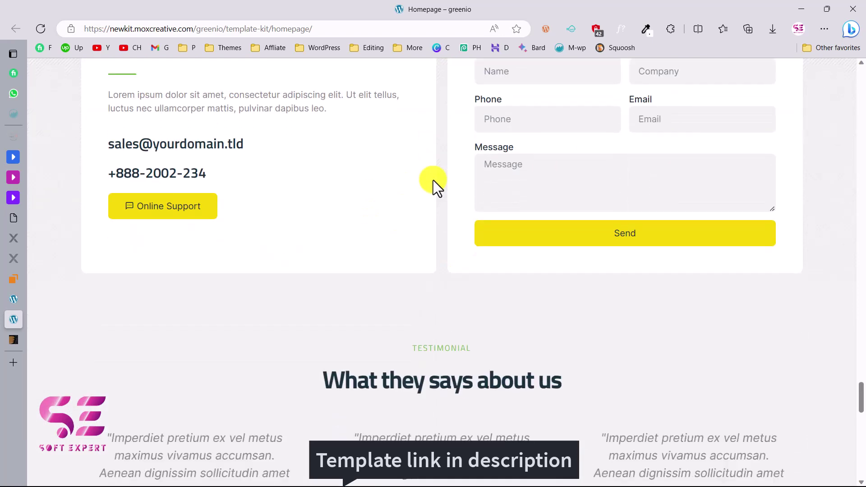
pyautogui.scroll(-5, 433, 180)
pyautogui.scroll(-6, 433, 180)
pyautogui.scroll(-6, 433, 180)
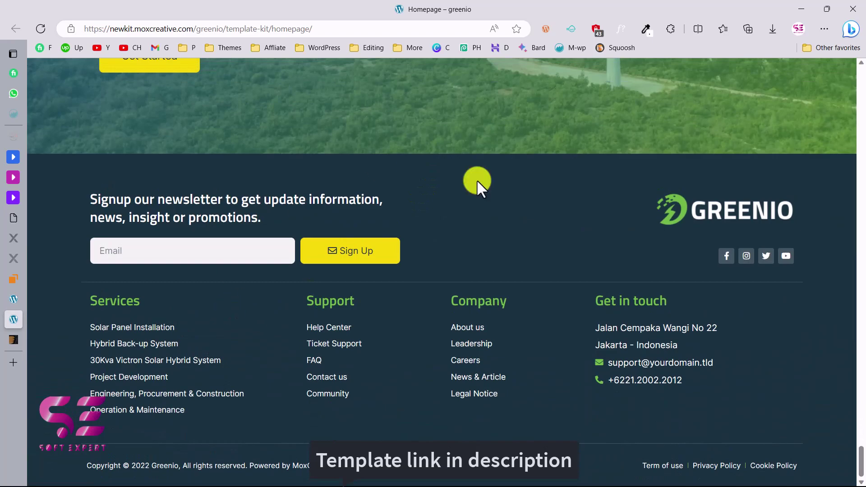
pyautogui.scroll(12, 519, 307)
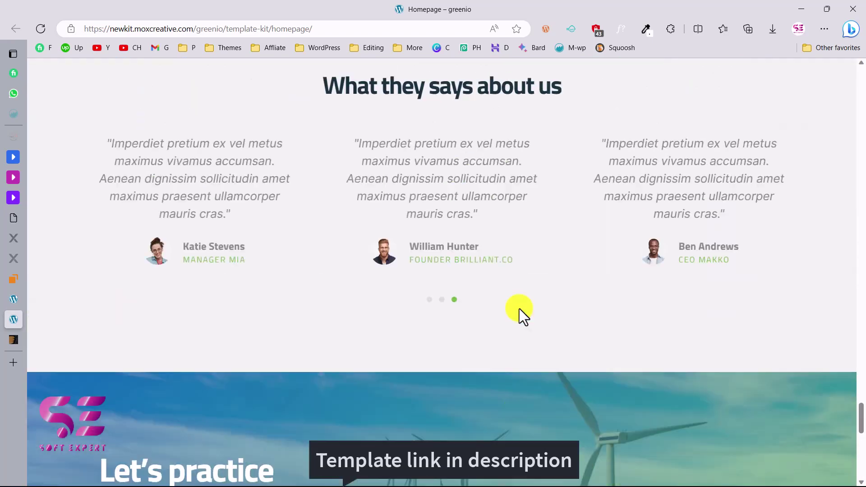
pyautogui.scroll(15, 518, 309)
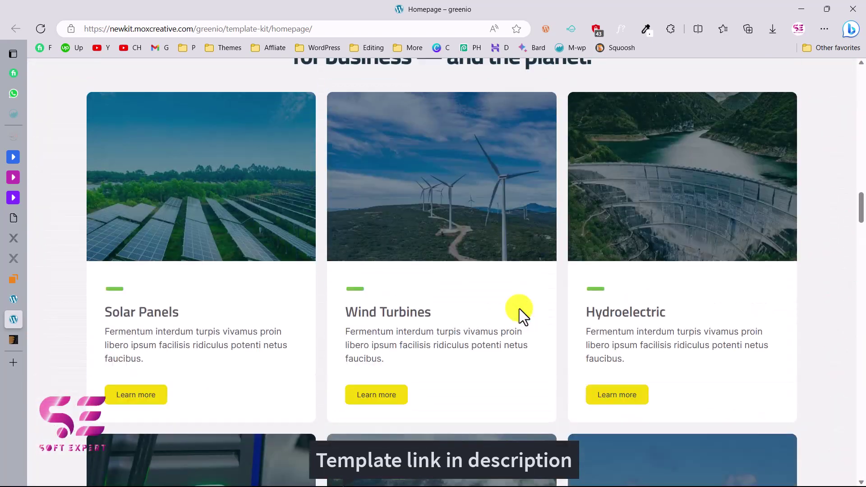
pyautogui.scroll(10, 519, 309)
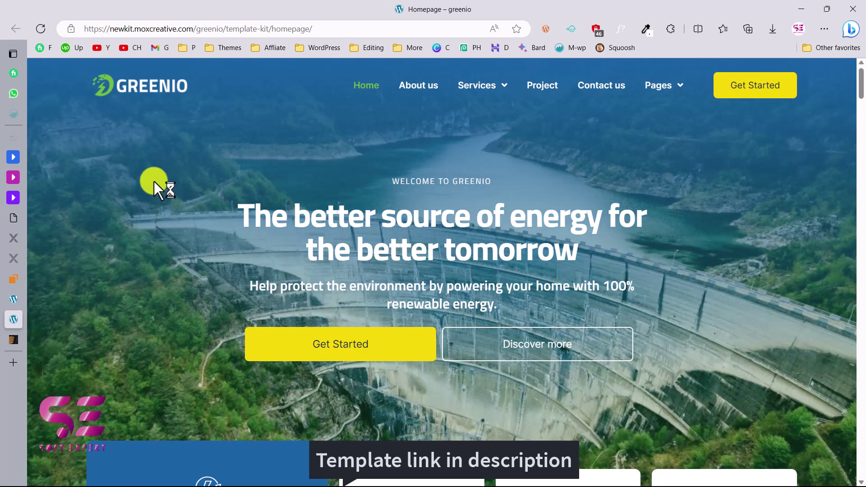
# Review the Greenio listing's kit title, $24 price and details on ThemeForest, then minimize Edge.
pyautogui.click(11, 339)
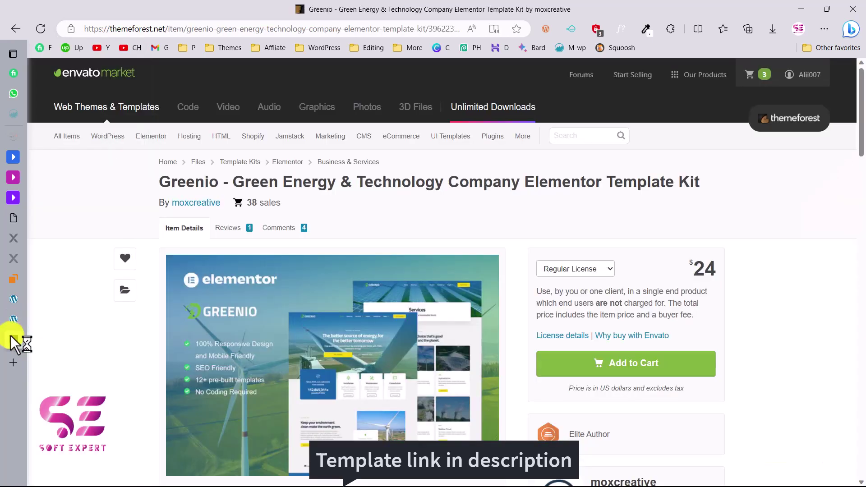
pyautogui.moveTo(224, 142)
pyautogui.moveTo(195, 184); pyautogui.dragTo(347, 171)
pyautogui.click(348, 172)
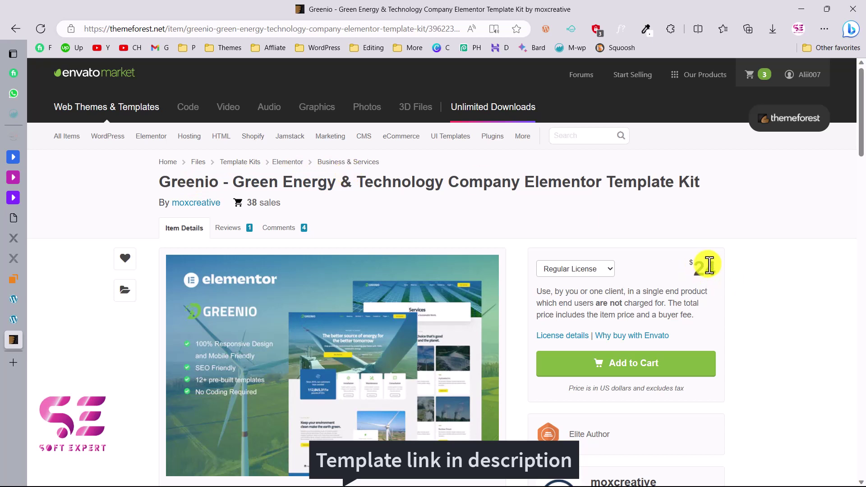
pyautogui.doubleClick(695, 272)
pyautogui.click(762, 292)
pyautogui.scroll(-5, 493, 345)
pyautogui.scroll(-3, 495, 346)
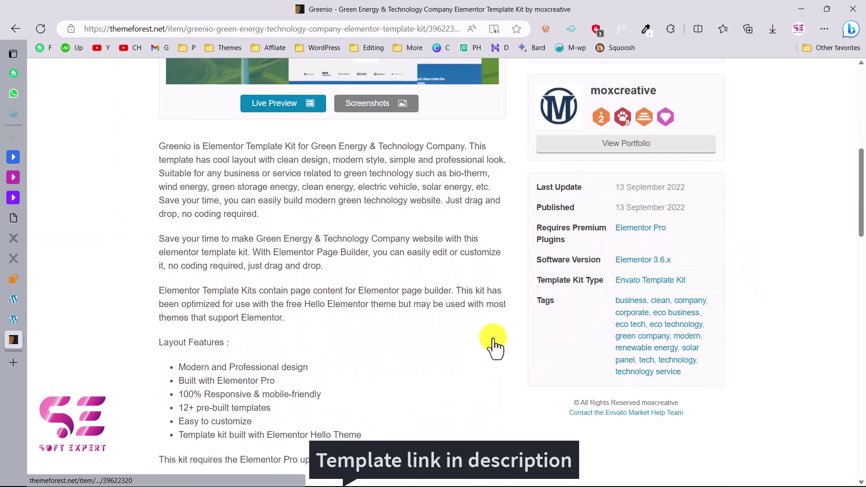
pyautogui.scroll(-3, 393, 382)
pyautogui.scroll(-6, 390, 378)
pyautogui.scroll(3, 391, 378)
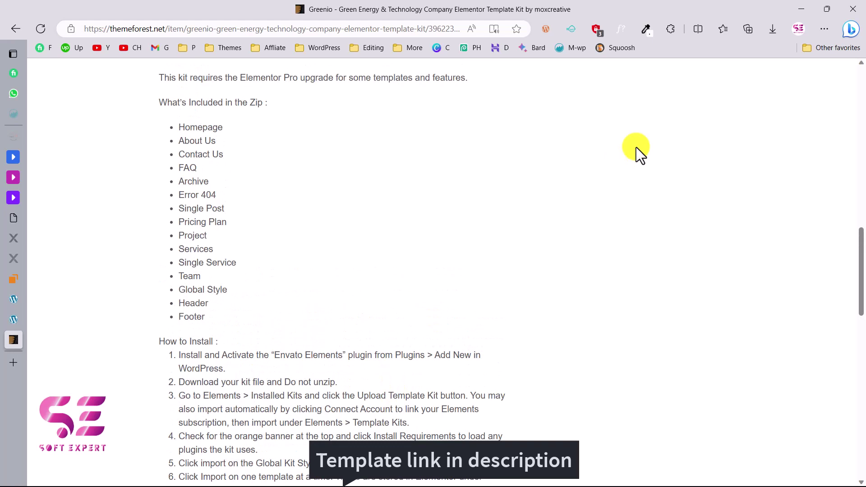
pyautogui.click(796, 9)
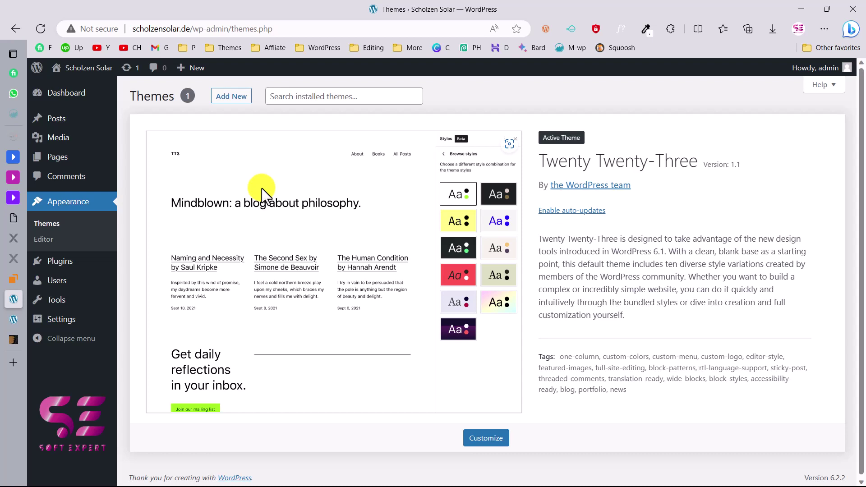
# Search for 'hello' under Add New themes, then install and activate Hello Elementor.
pyautogui.click(230, 97)
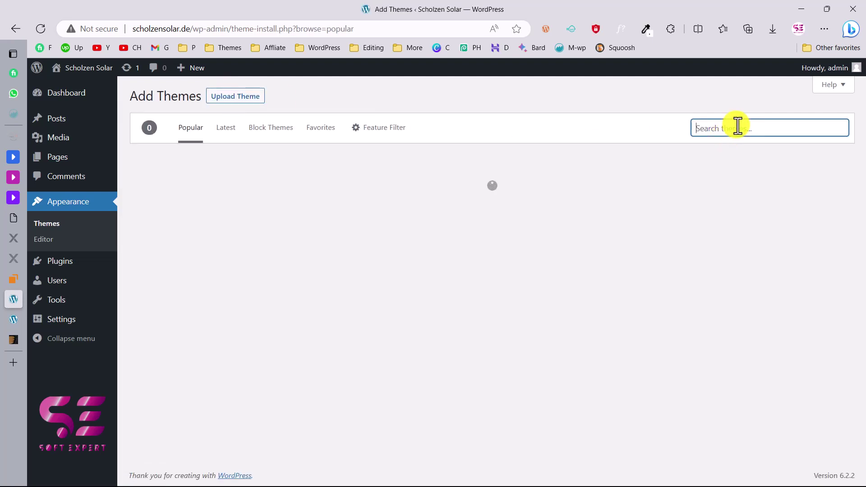
pyautogui.click(738, 126)
pyautogui.write('hello')
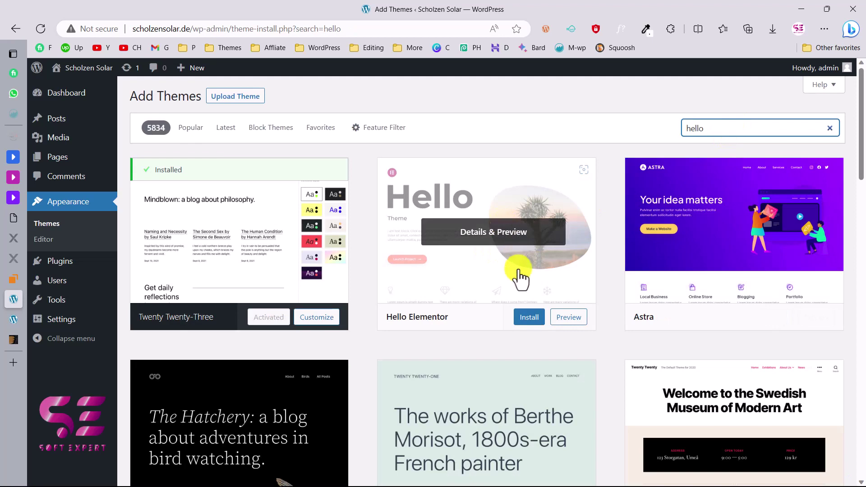
pyautogui.click(523, 318)
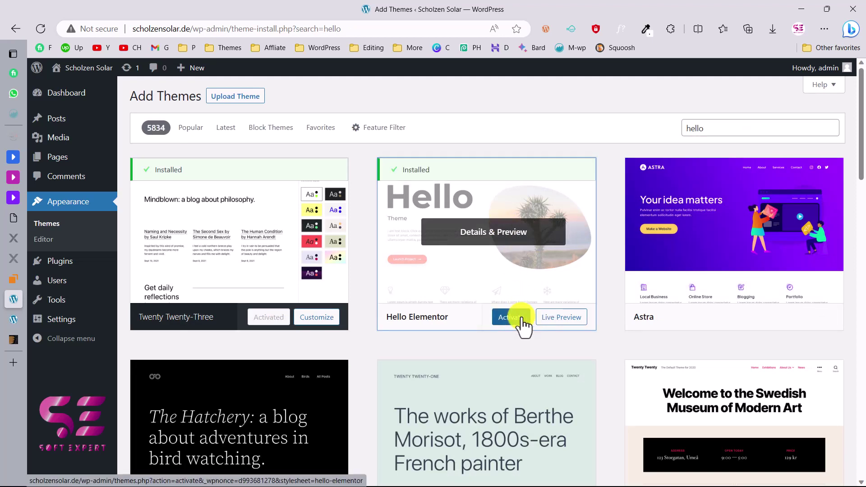
pyautogui.click(523, 318)
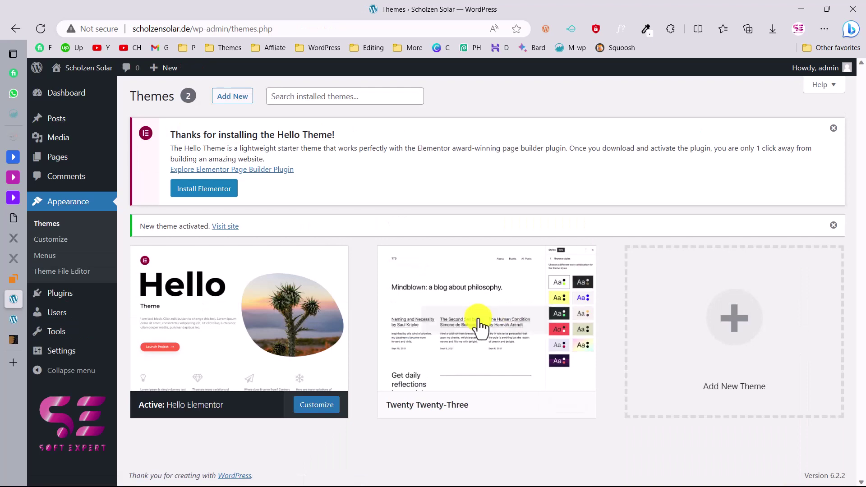
# Delete the Twenty Twenty-Three theme from its details view.
pyautogui.click(502, 327)
pyautogui.click(819, 460)
pyautogui.press('Return')
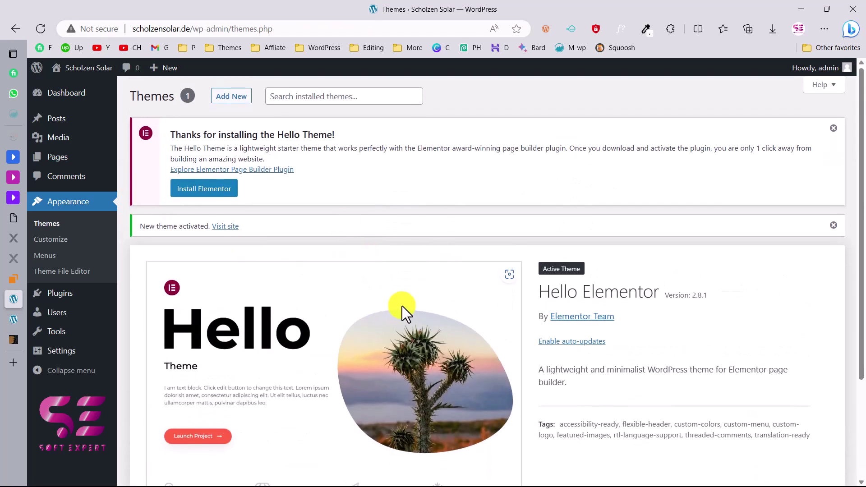
# Install and activate the Elementor plugin, then go to Plugins > Add New.
pyautogui.click(212, 192)
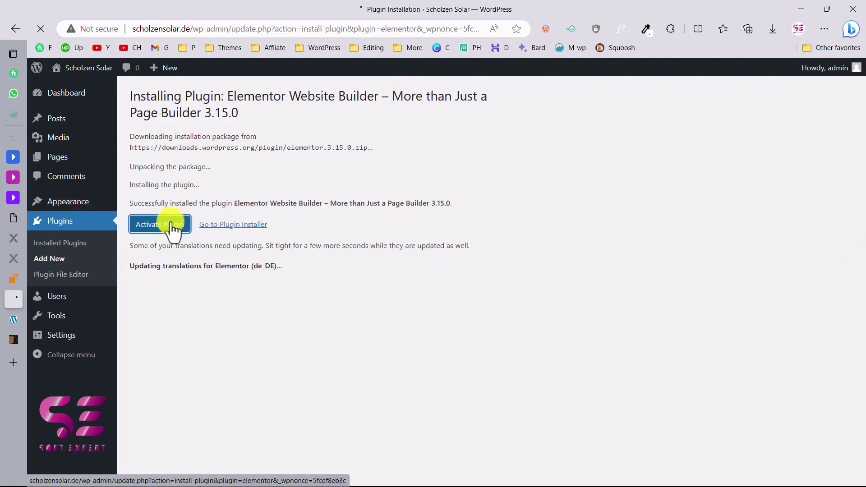
pyautogui.click(172, 227)
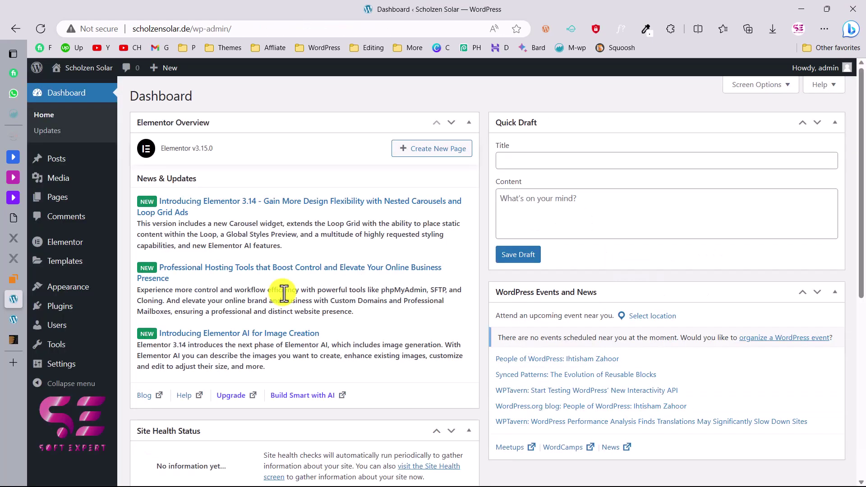
pyautogui.moveTo(68, 310)
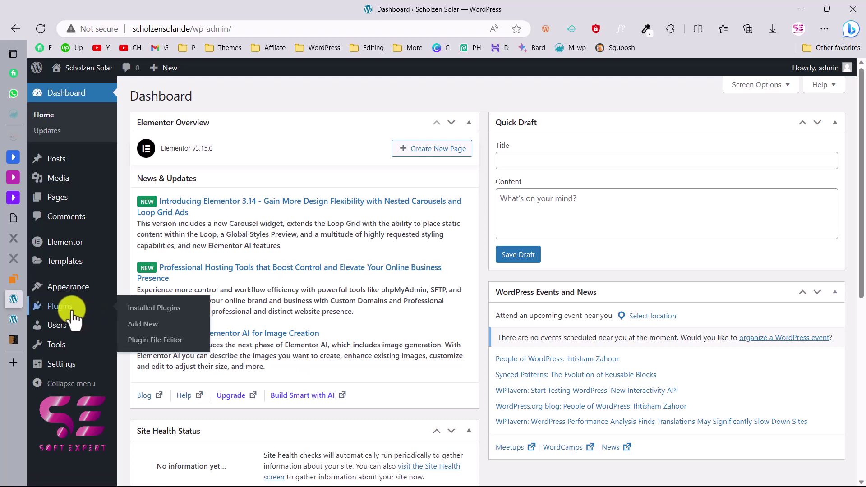
pyautogui.click(146, 326)
# Follow the Greenio How to Install steps to add Envato Elements, then read the upload-kit step.
pyautogui.click(15, 343)
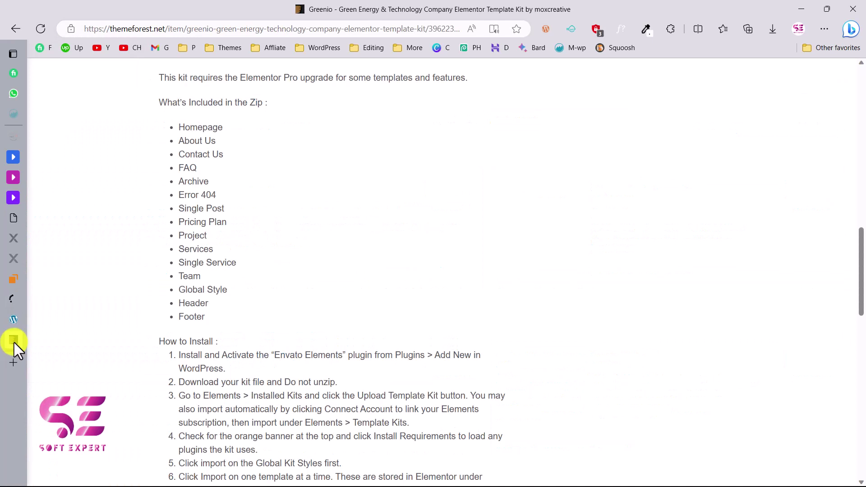
pyautogui.scroll(-2, 264, 342)
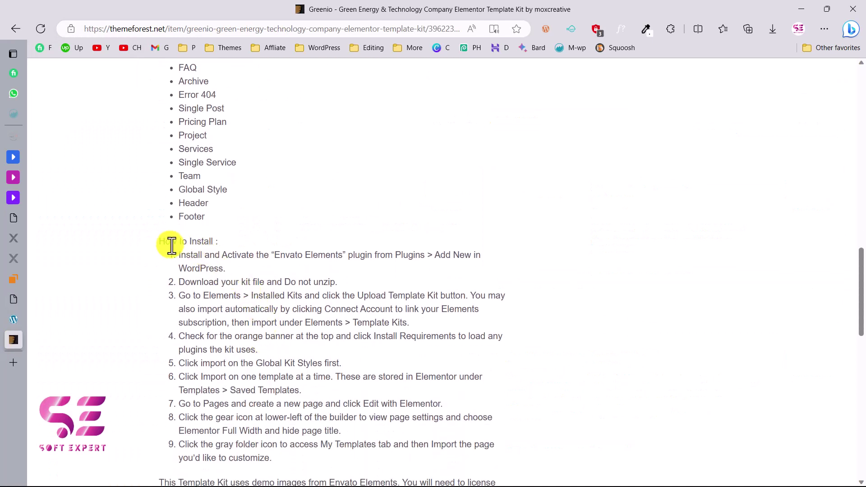
pyautogui.moveTo(161, 244); pyautogui.dragTo(294, 258)
pyautogui.click(281, 258)
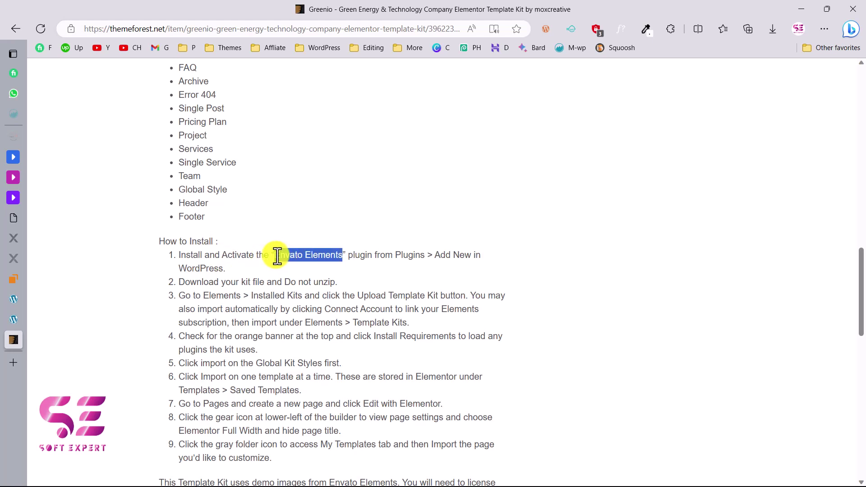
pyautogui.click(13, 299)
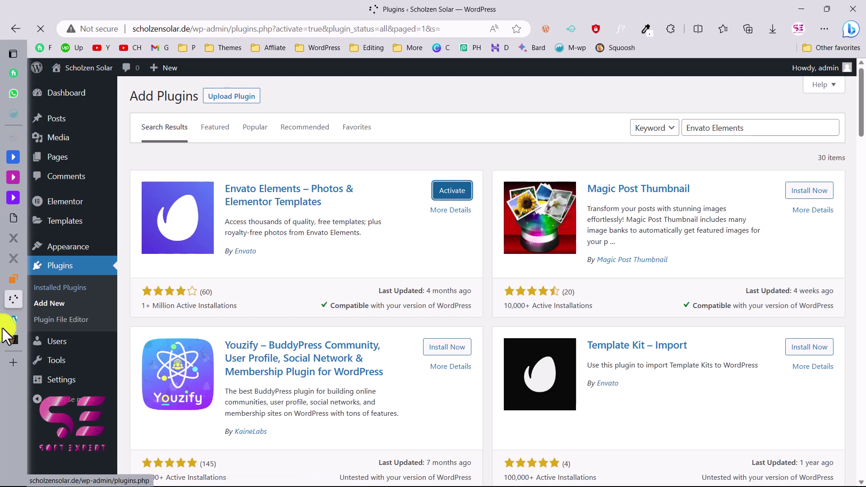
pyautogui.click(14, 338)
pyautogui.scroll(-2, 233, 290)
pyautogui.scroll(-1, 234, 289)
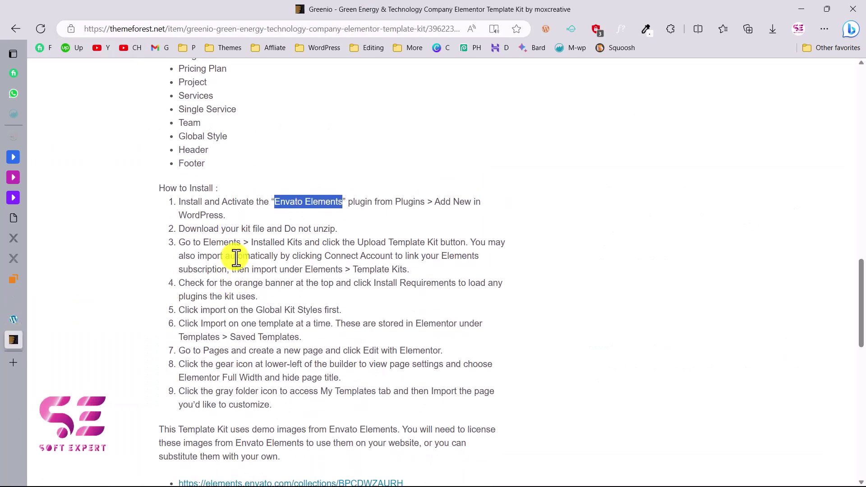
pyautogui.click(273, 230)
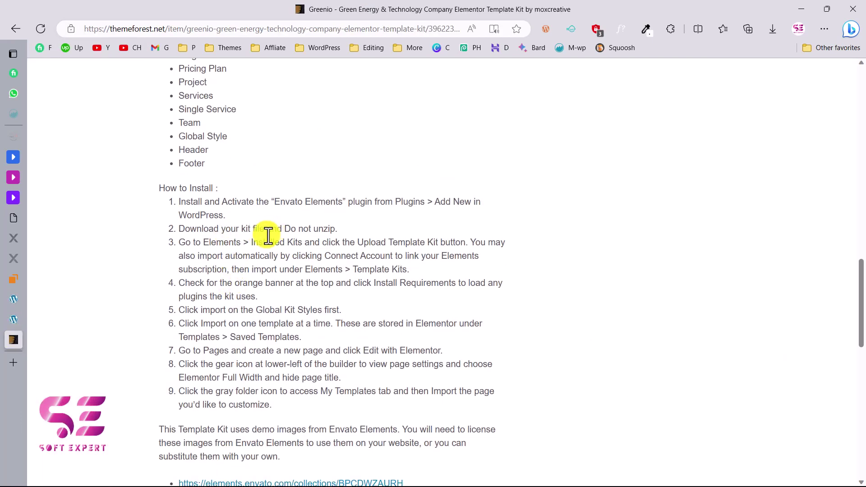
pyautogui.moveTo(195, 244); pyautogui.dragTo(449, 246)
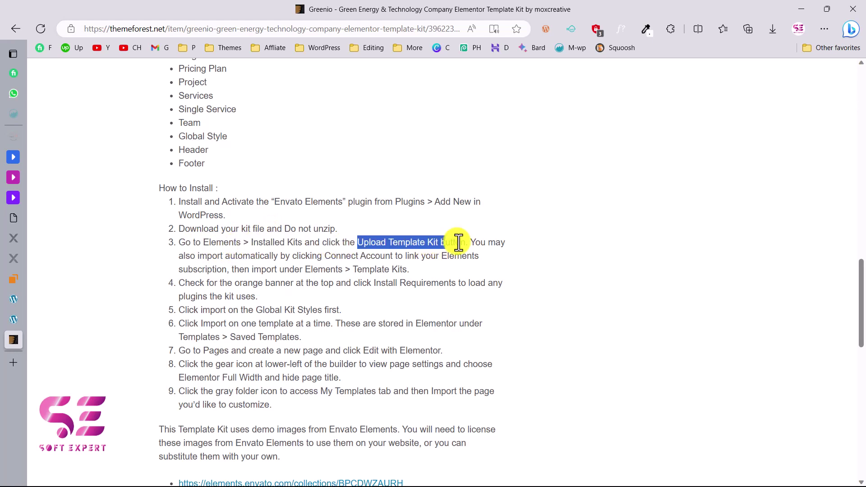
# Upload greenio-green-energy-technology-company.zip through Elements > Installed Kits.
pyautogui.click(39, 305)
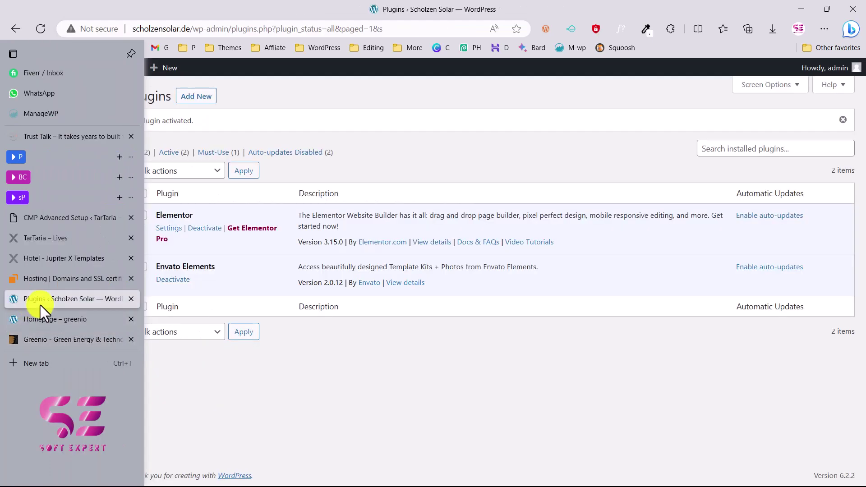
pyautogui.moveTo(63, 243)
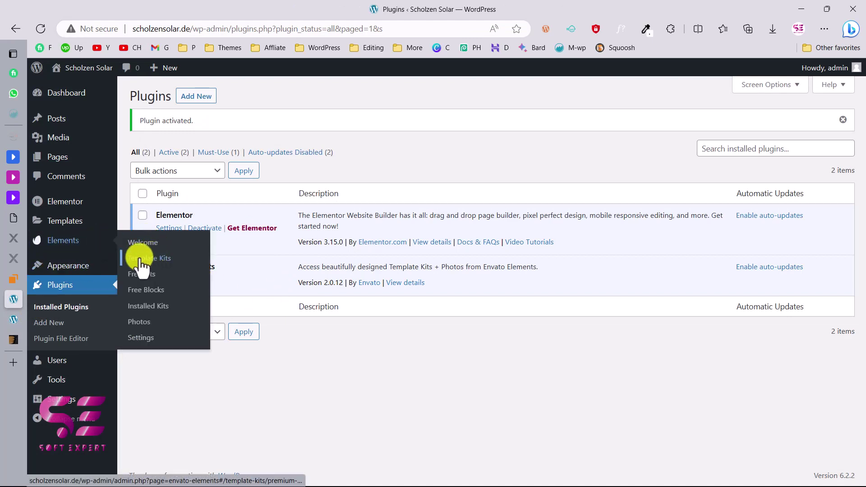
pyautogui.click(163, 260)
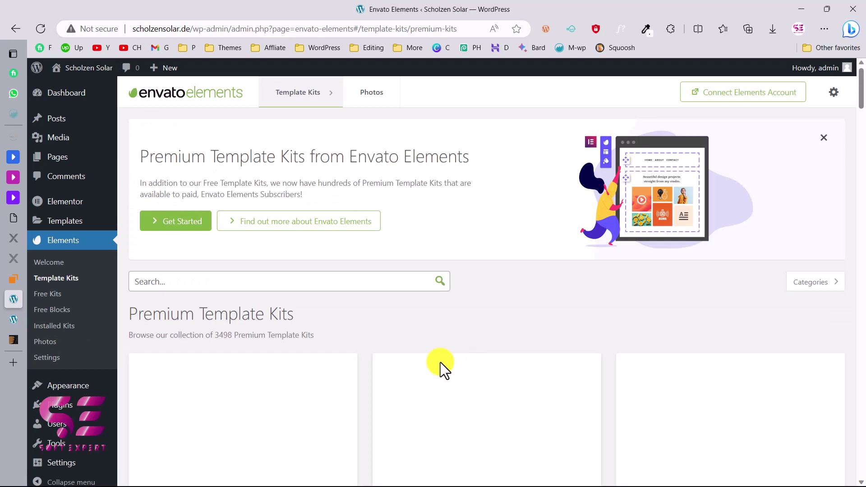
pyautogui.scroll(-6, 410, 332)
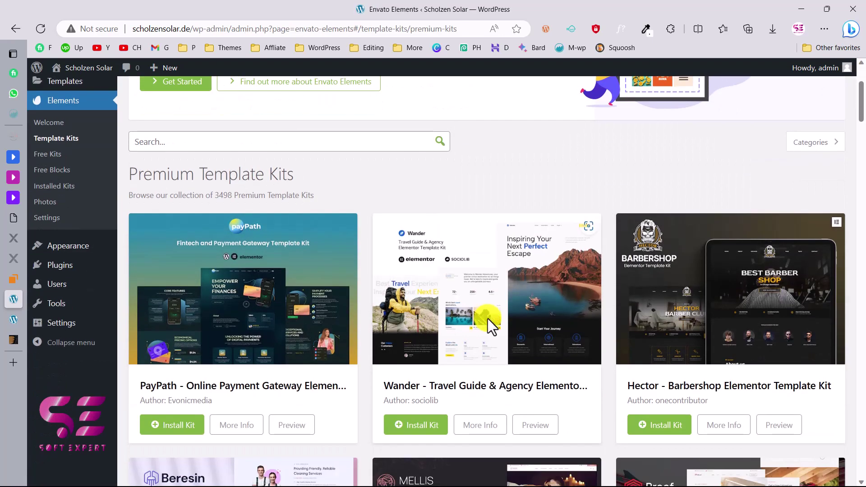
pyautogui.scroll(-5, 465, 300)
pyautogui.scroll(12, 456, 291)
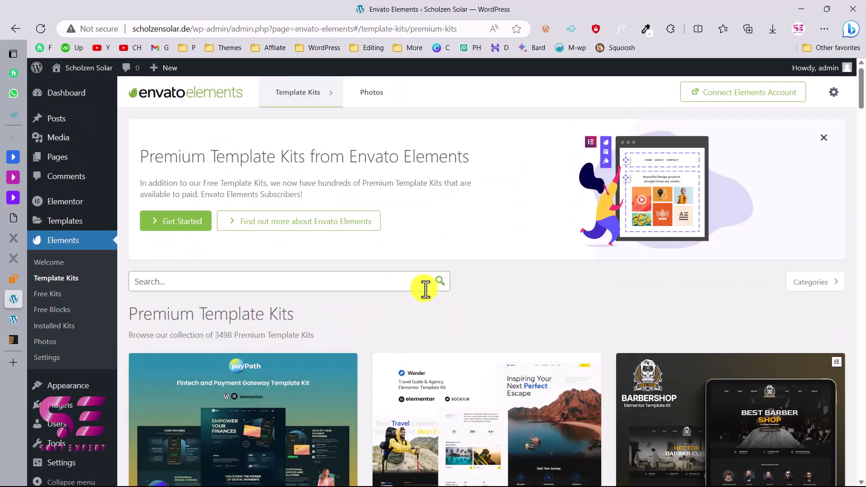
pyautogui.click(68, 326)
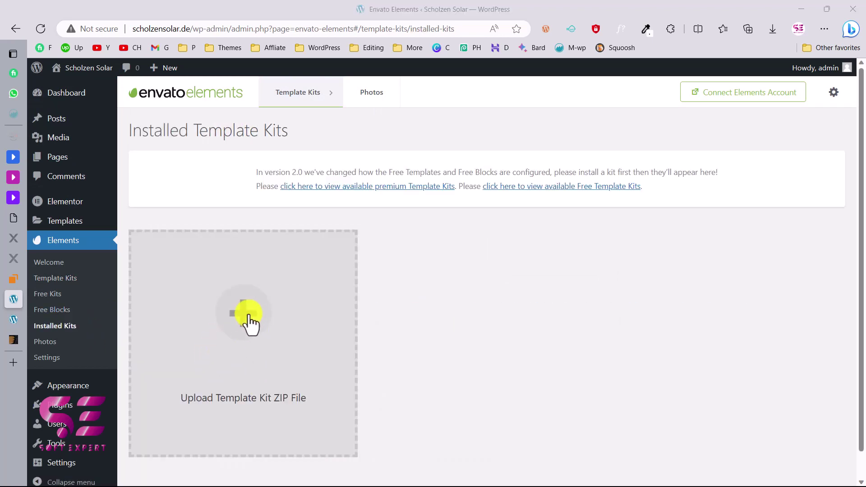
pyautogui.click(249, 315)
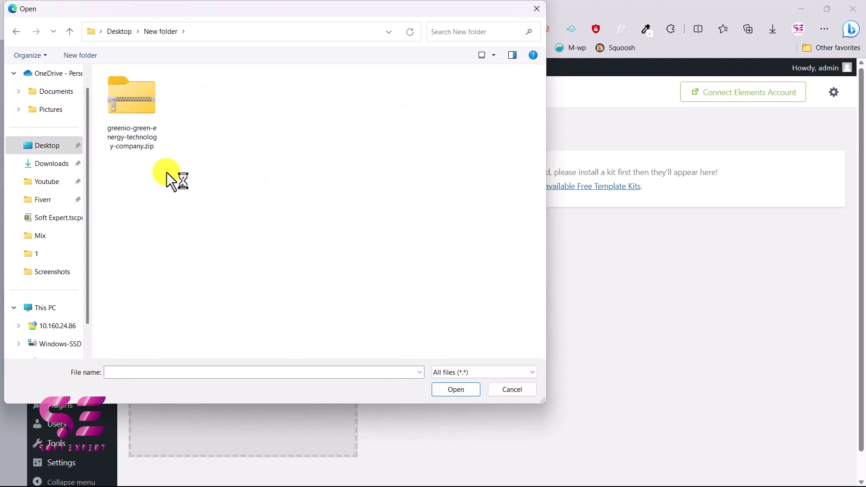
pyautogui.click(139, 101)
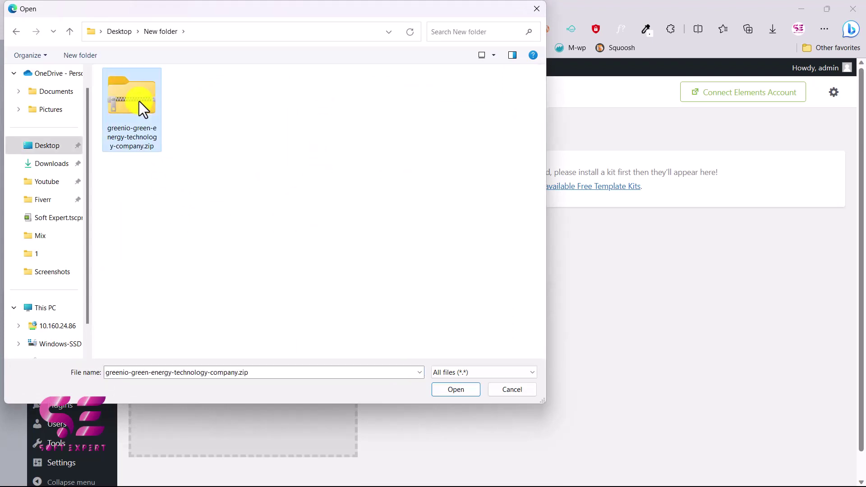
pyautogui.click(453, 387)
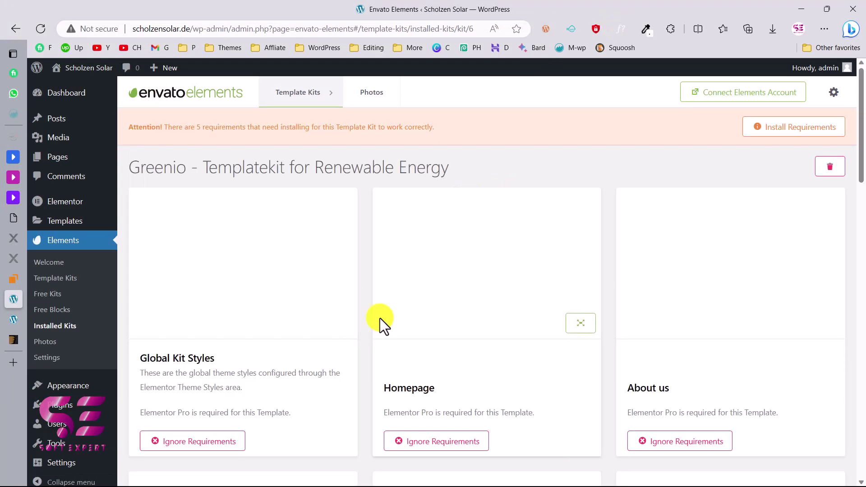
# Scroll through the Greenio kit's template cards and open its Install Requirements list.
pyautogui.scroll(-2, 358, 359)
pyautogui.scroll(-1, 358, 359)
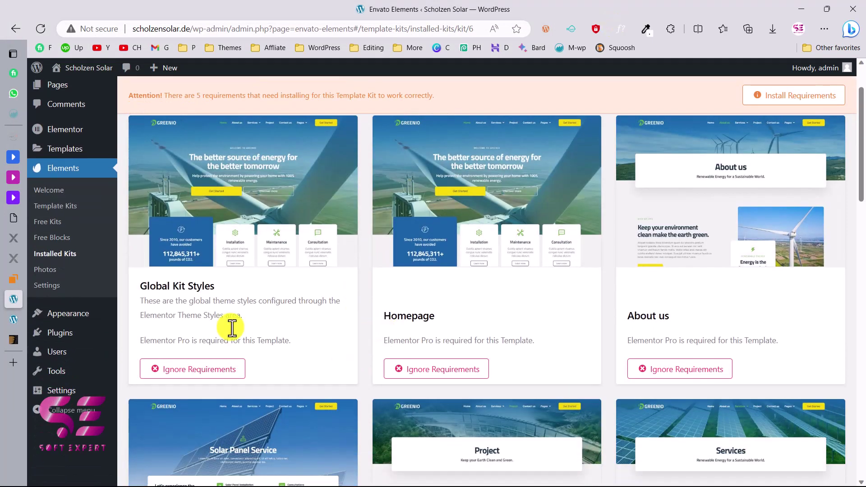
pyautogui.scroll(-10, 508, 272)
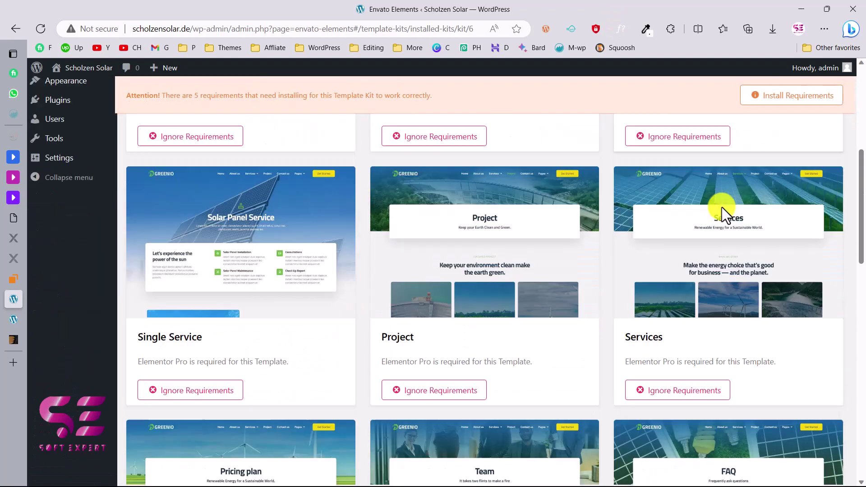
pyautogui.scroll(-12, 521, 314)
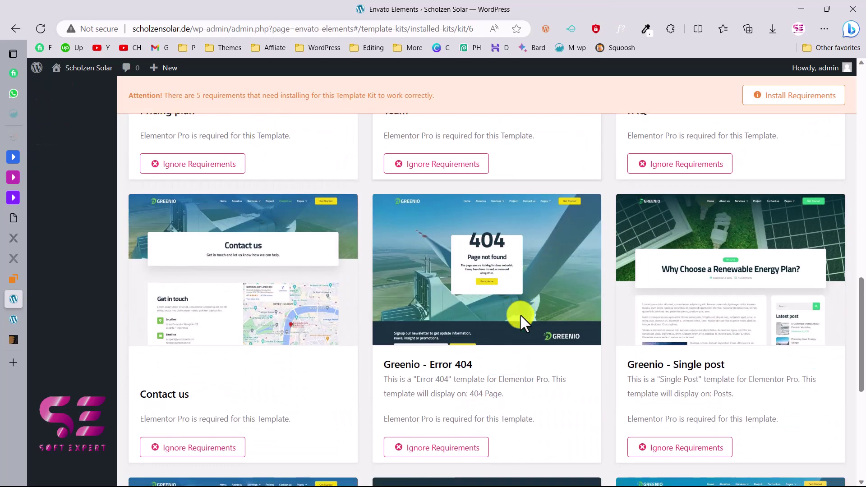
pyautogui.scroll(20, 520, 315)
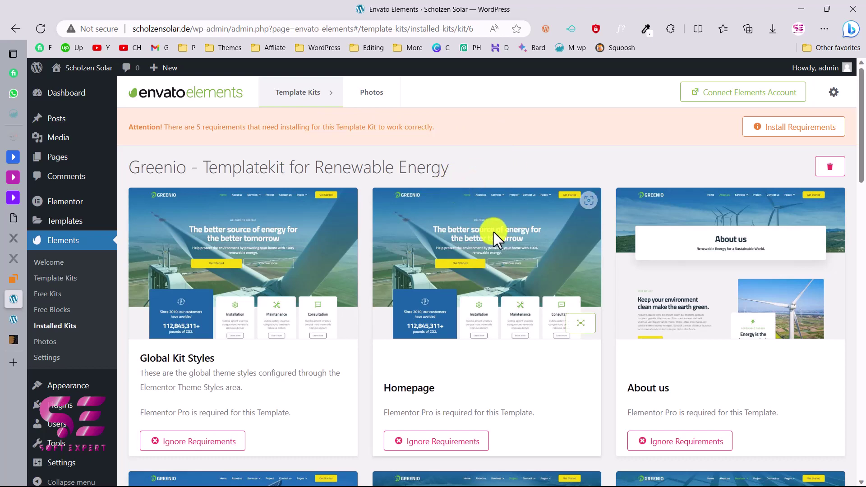
pyautogui.click(789, 134)
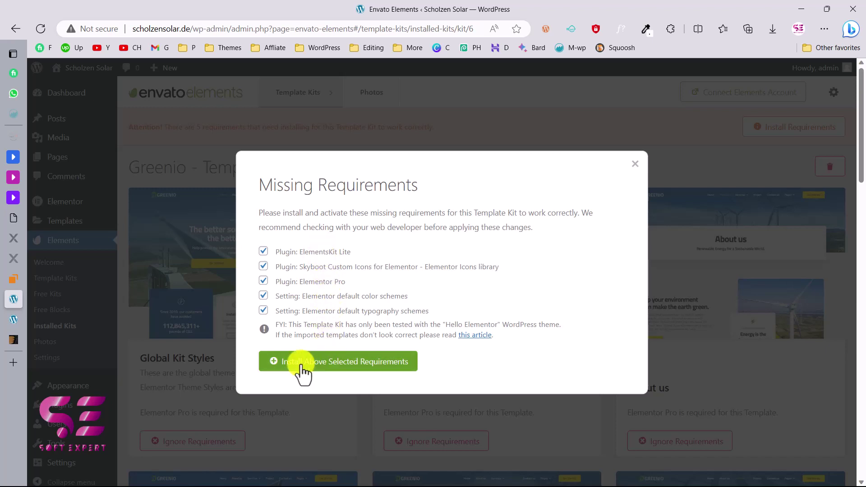
# Install the selected requirements (ElementsKit Lite, Skyboot icons, colour and typography defaults) and close the dialog.
pyautogui.click(346, 366)
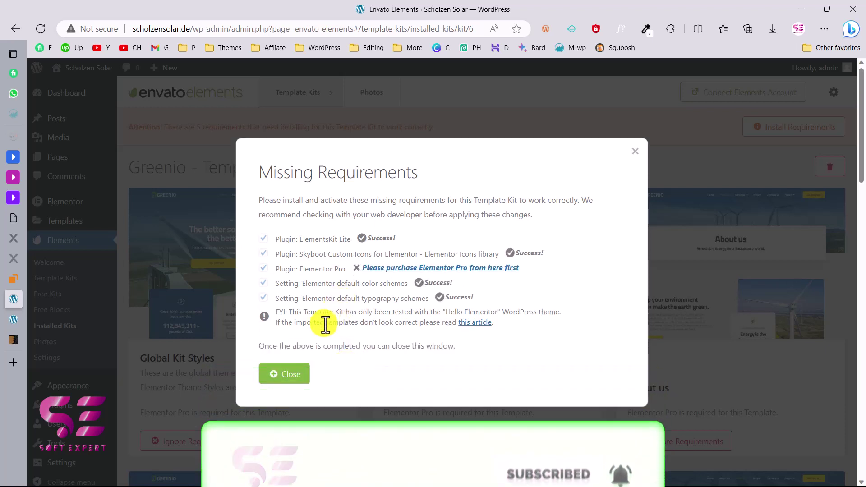
pyautogui.click(284, 374)
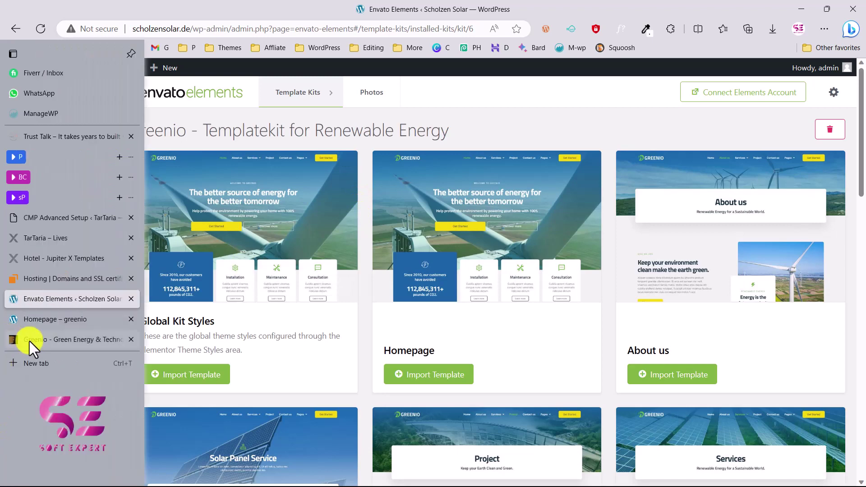
# Read the kit steps for Global Kit Styles, template imports and a new page, then open Envato Elements.
pyautogui.click(31, 341)
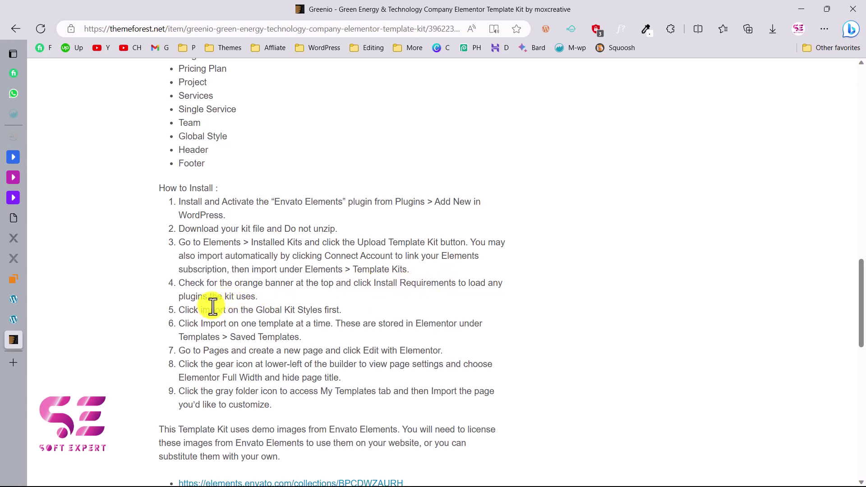
pyautogui.moveTo(206, 311); pyautogui.dragTo(334, 310)
pyautogui.click(334, 310)
pyautogui.moveTo(208, 329); pyautogui.dragTo(312, 328)
pyautogui.click(312, 329)
pyautogui.moveTo(212, 354); pyautogui.dragTo(355, 356)
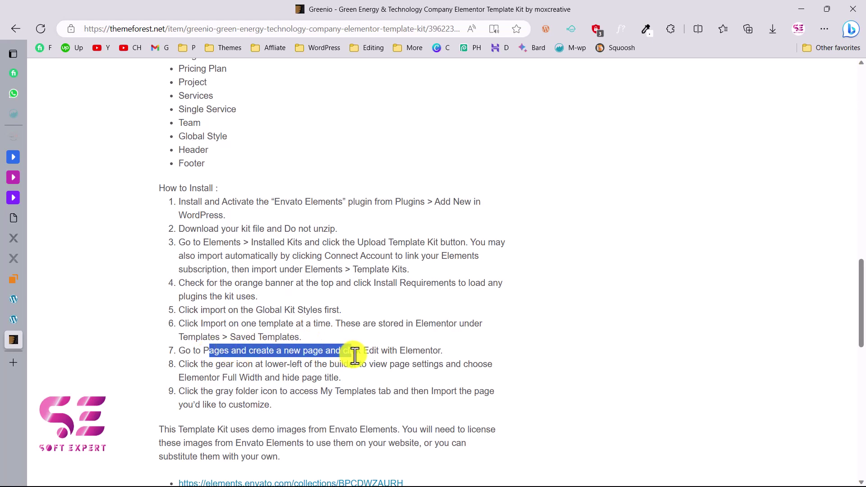
pyautogui.click(343, 364)
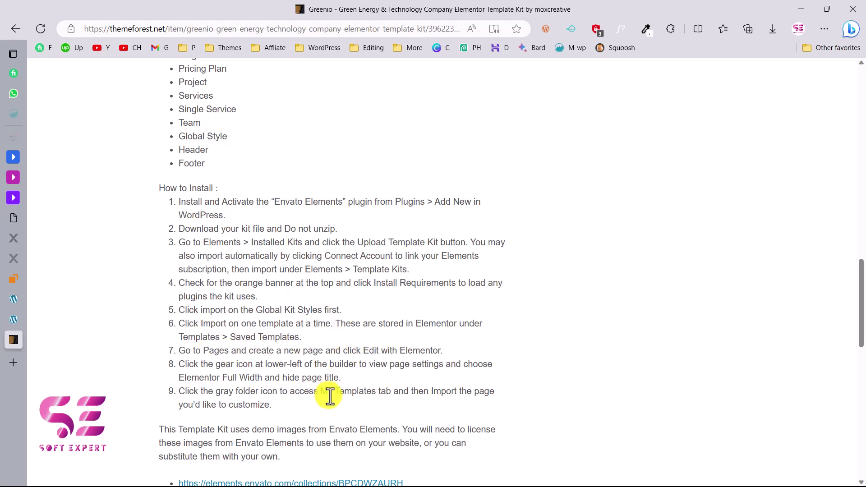
pyautogui.moveTo(7, 287)
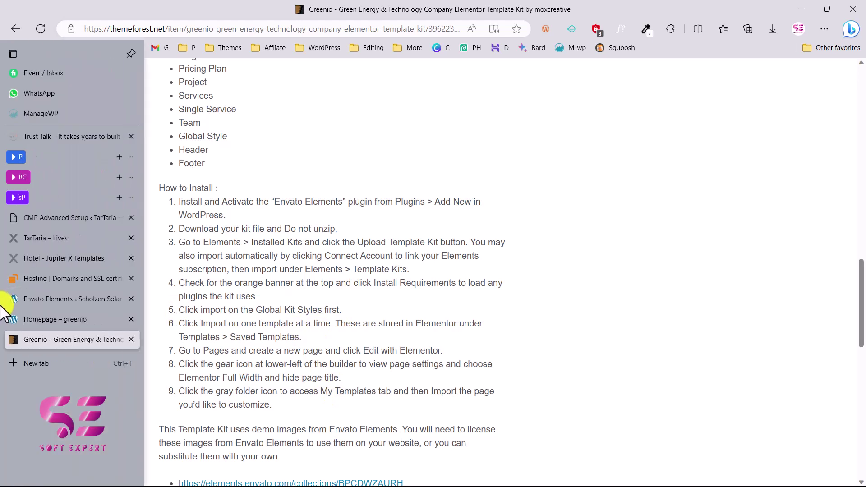
pyautogui.click(45, 301)
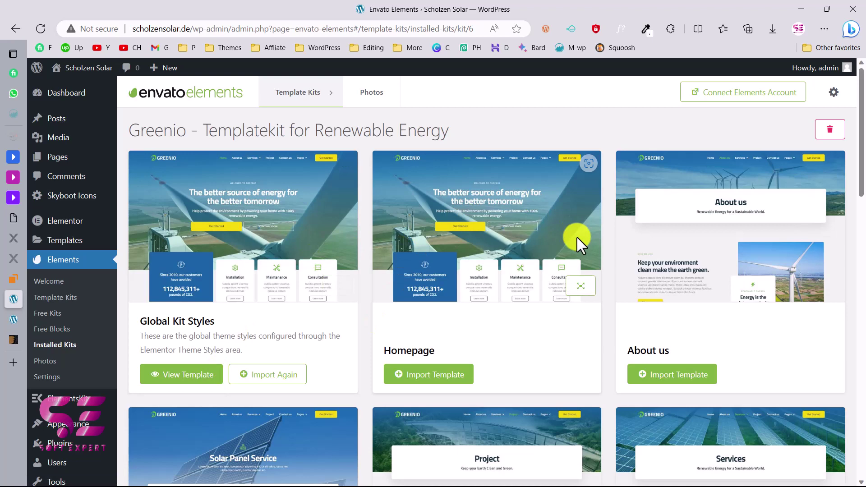
# Scroll through the Envato Elements page of installed Greenio templates.
pyautogui.scroll(-4, 619, 326)
pyautogui.scroll(3, 472, 262)
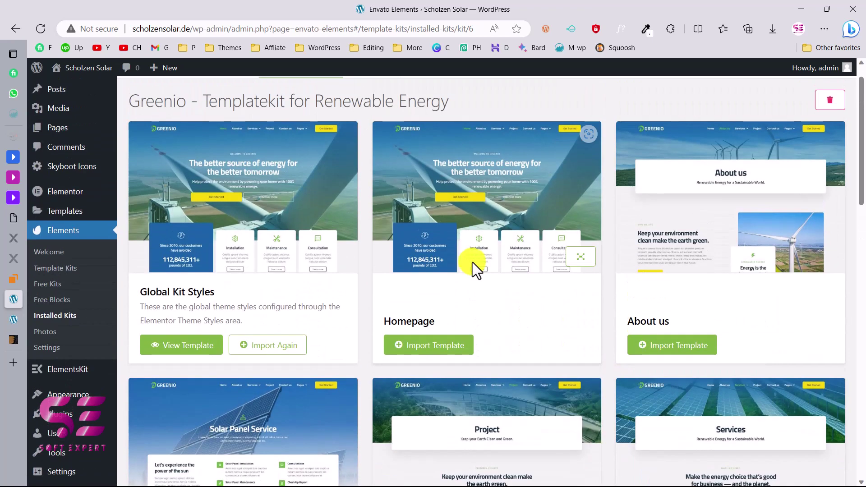
pyautogui.scroll(-1, 472, 262)
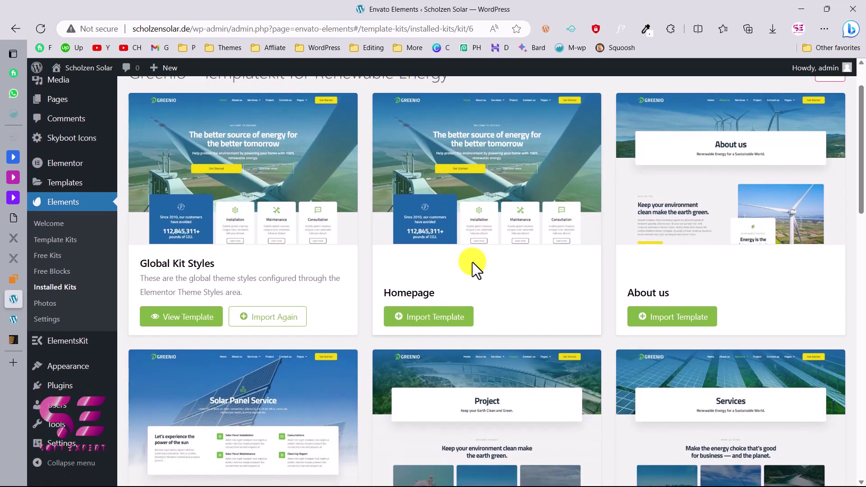
pyautogui.scroll(-2, 613, 253)
pyautogui.scroll(-3, 620, 329)
pyautogui.scroll(5, 580, 284)
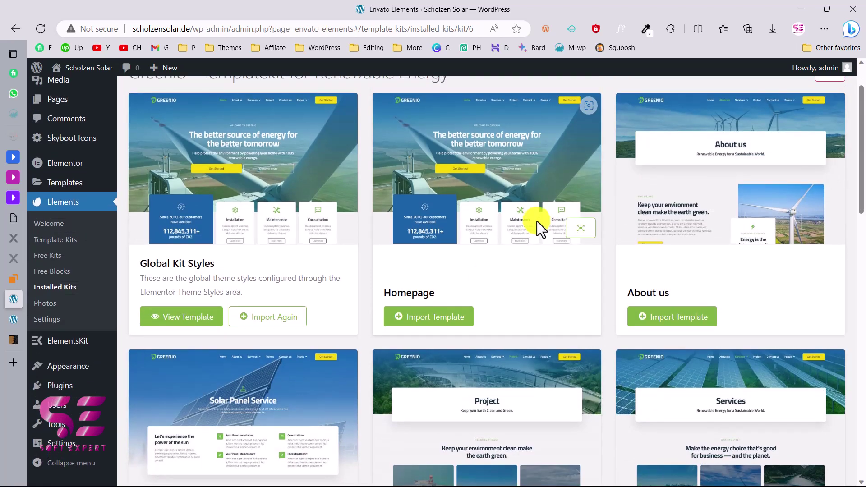
pyautogui.scroll(2, 184, 228)
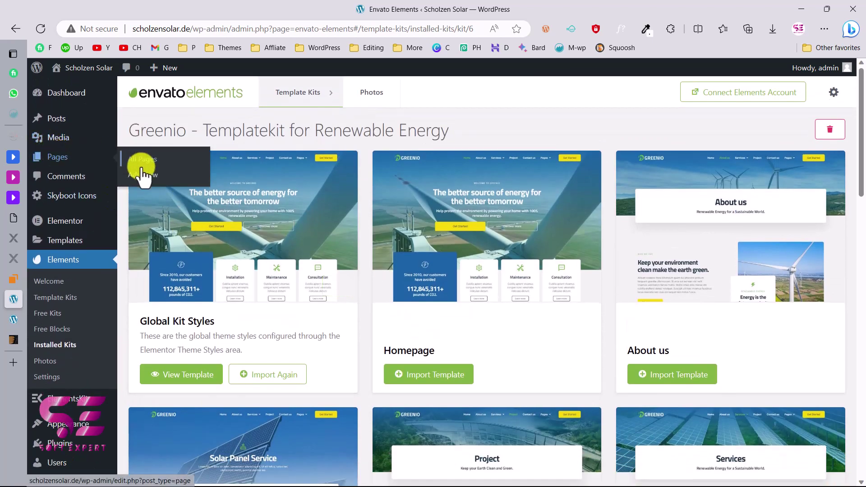
# Add a new page titled 'Home' and launch it with Edit with Elementor.
pyautogui.click(142, 176)
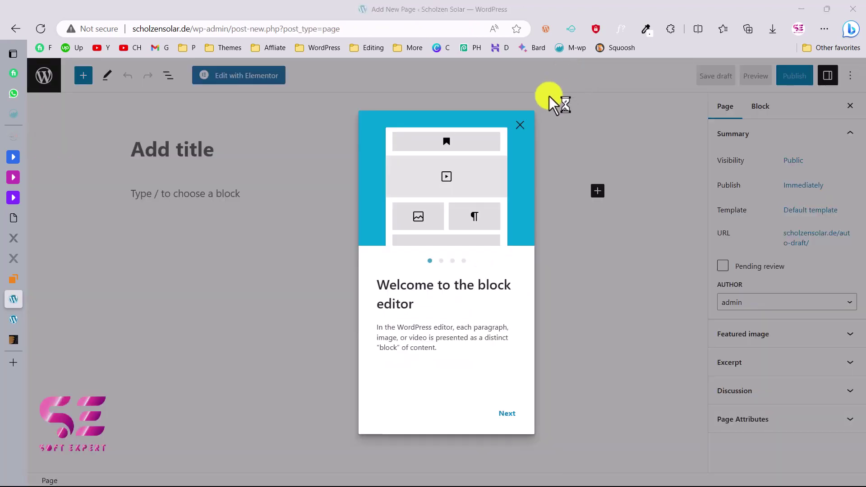
pyautogui.click(523, 125)
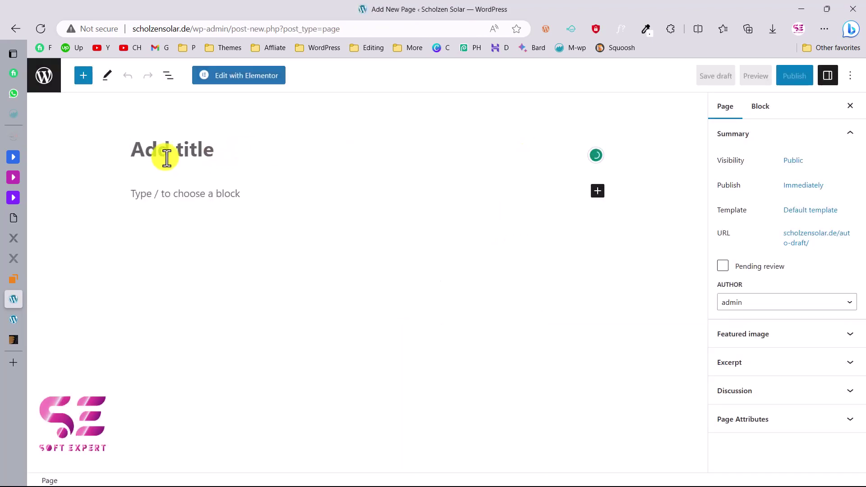
pyautogui.write('Home')
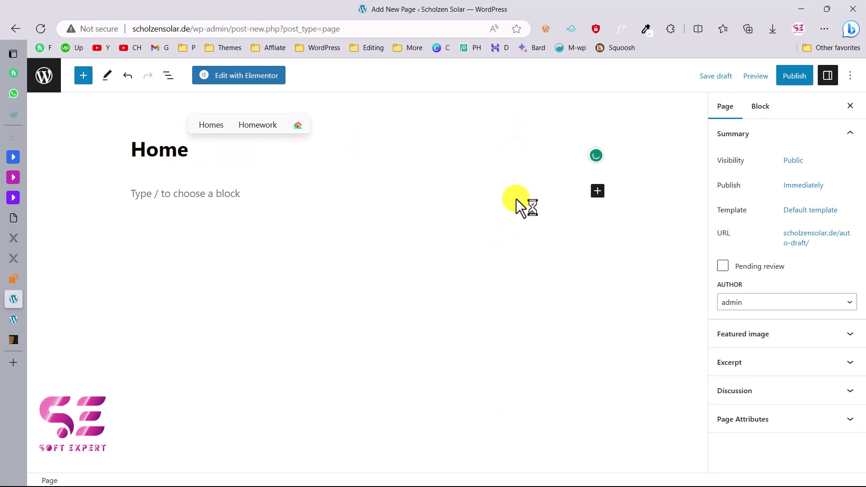
pyautogui.click(244, 83)
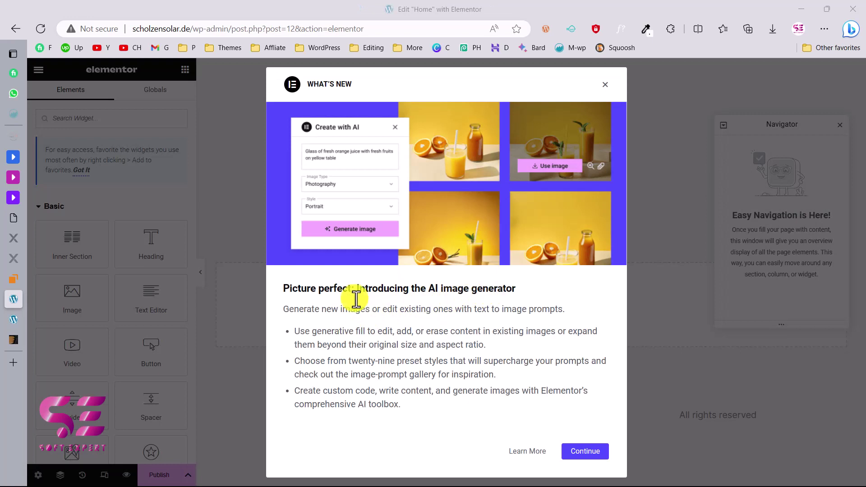
# Dismiss the AI image generator and containers announcements and close the Navigator.
pyautogui.click(606, 84)
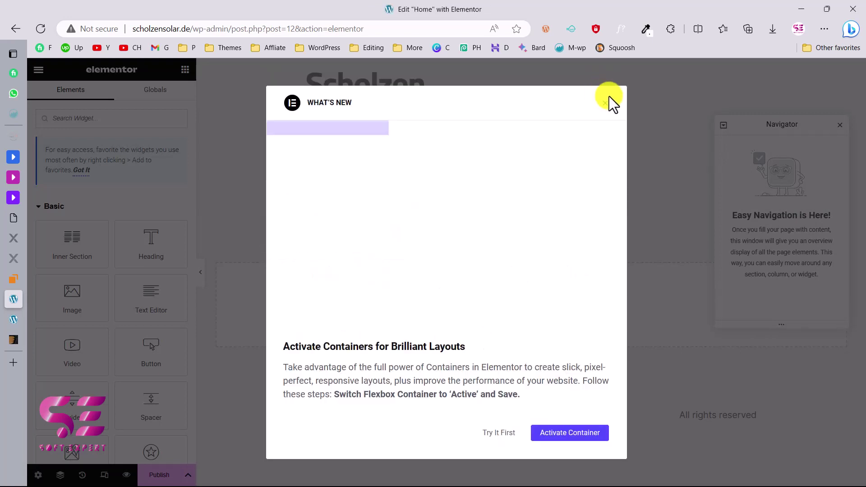
pyautogui.click(605, 103)
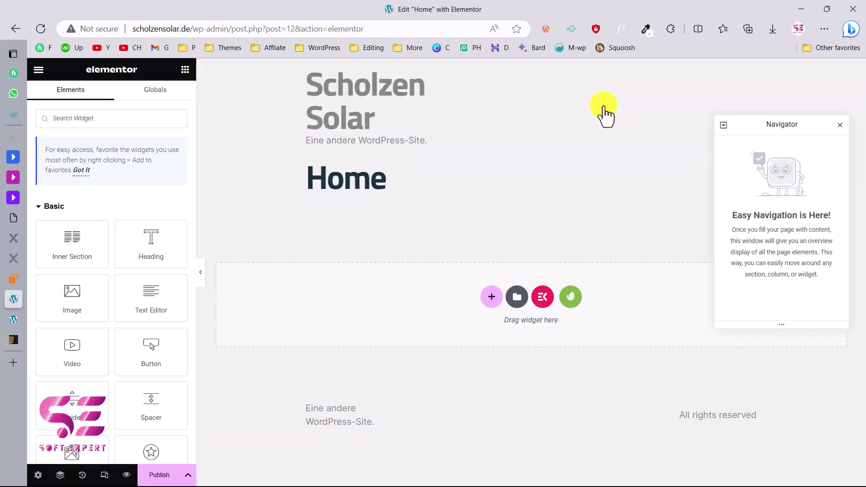
pyautogui.click(840, 126)
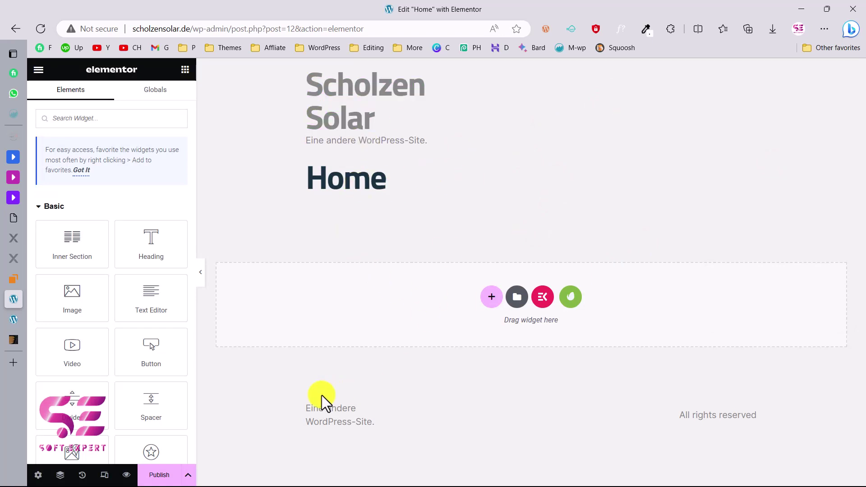
# In Page Settings, turn Hide Title on and set Page Layout to Elementor Full Width.
pyautogui.click(38, 475)
pyautogui.scroll(-3, 99, 349)
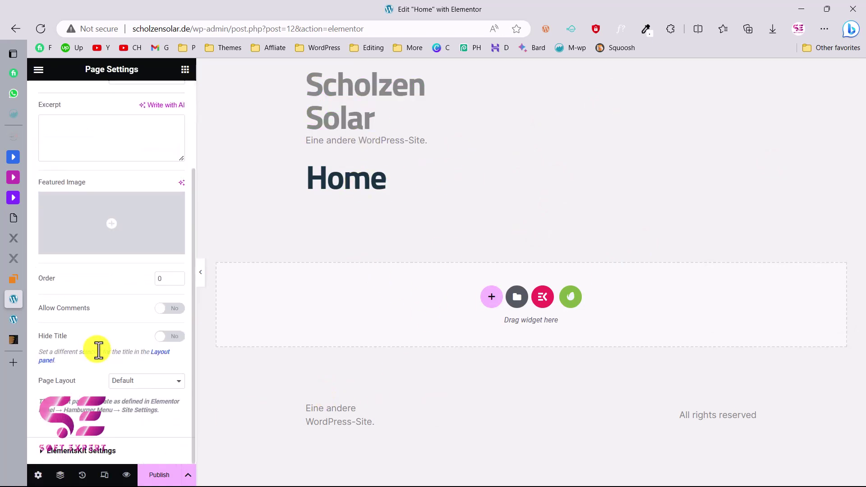
pyautogui.click(170, 336)
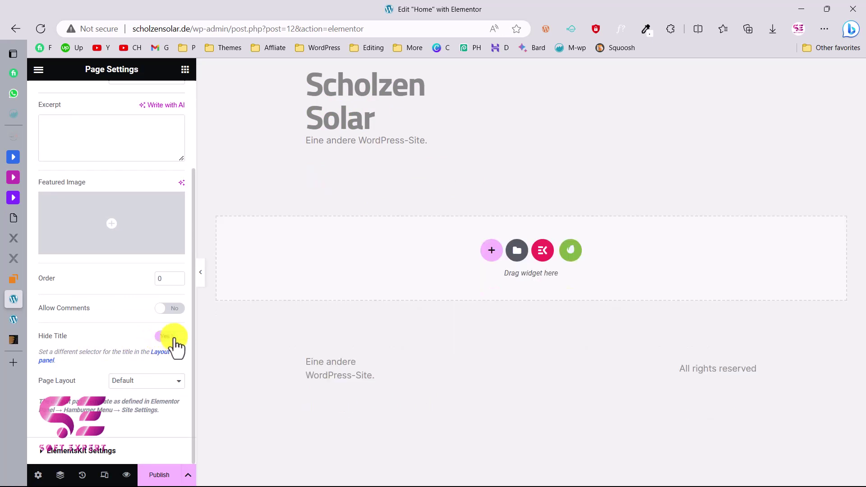
pyautogui.click(146, 382)
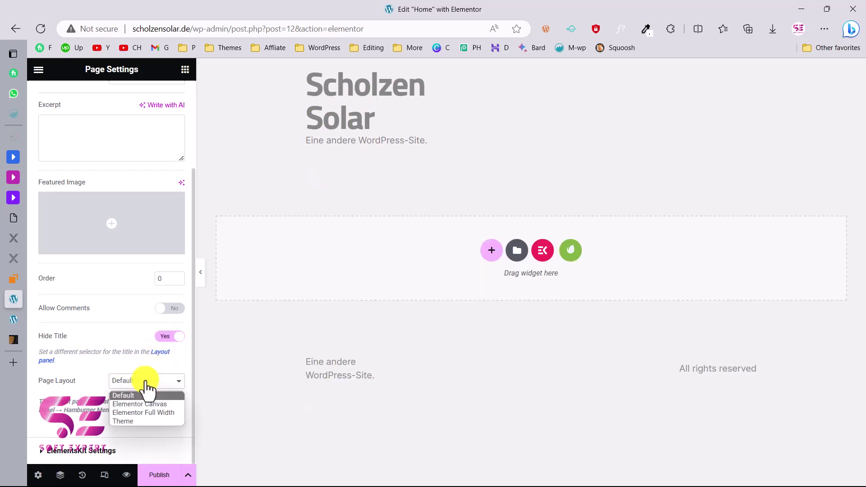
pyautogui.click(158, 412)
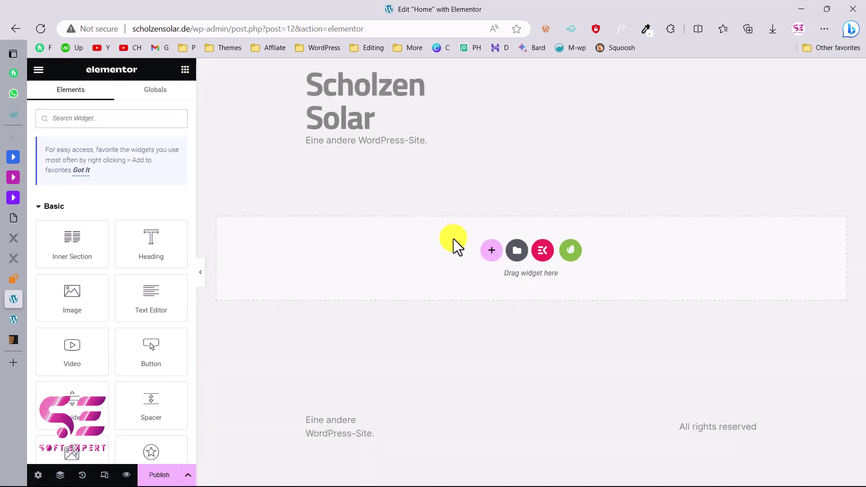
pyautogui.click(572, 251)
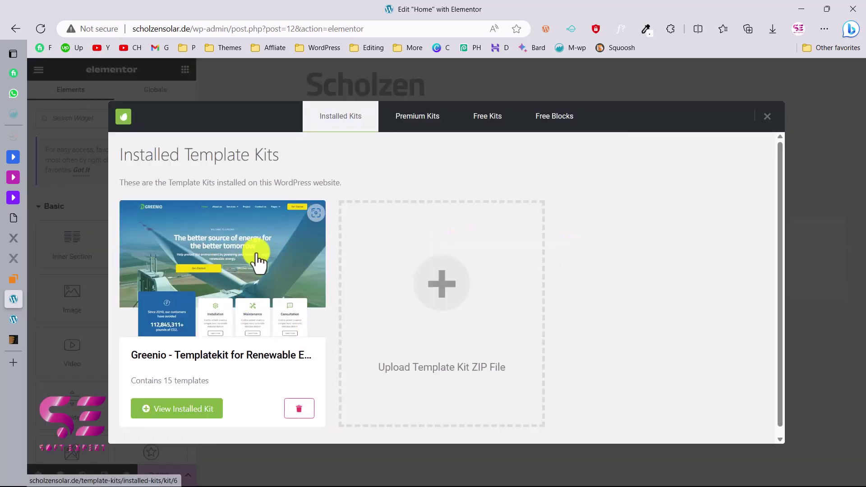
pyautogui.click(235, 270)
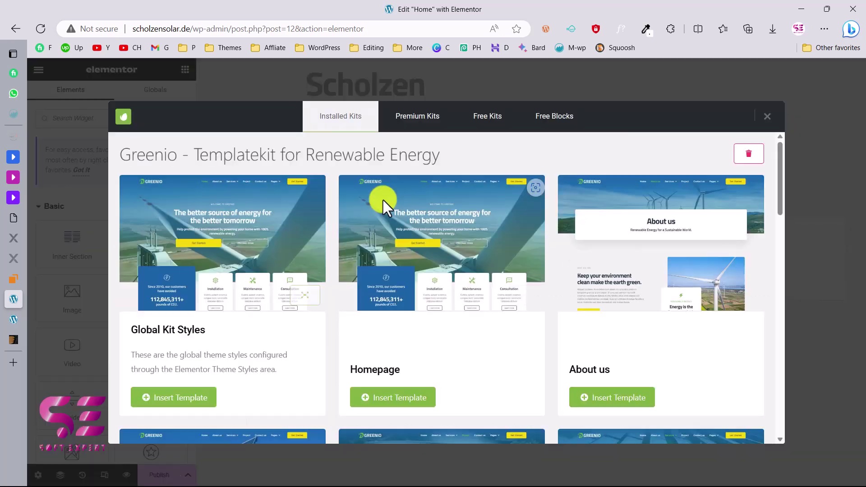
pyautogui.scroll(-3, 603, 334)
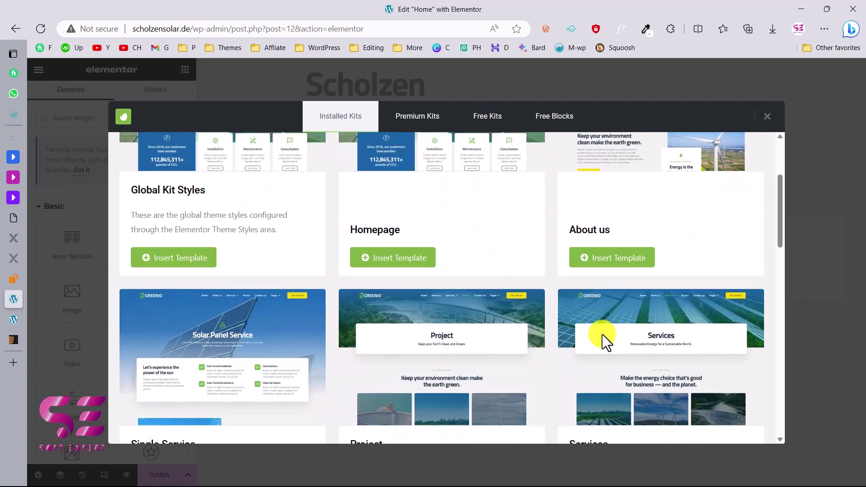
pyautogui.scroll(3, 721, 284)
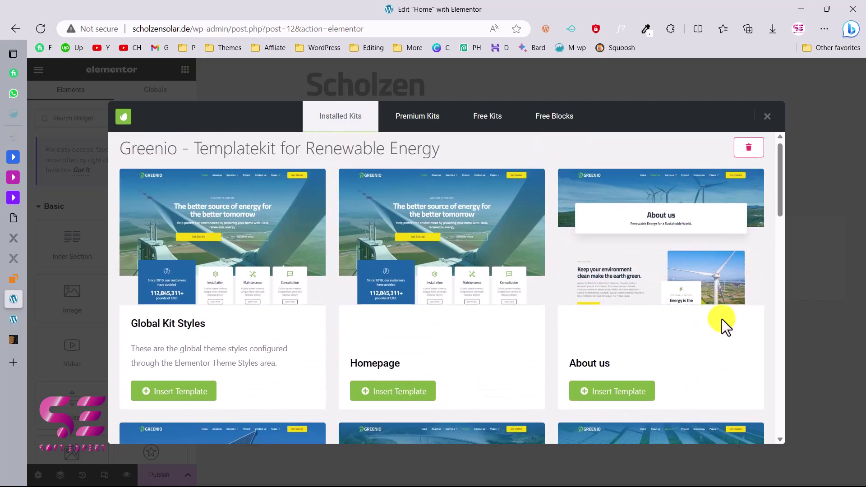
pyautogui.scroll(-5, 722, 325)
pyautogui.scroll(4, 429, 286)
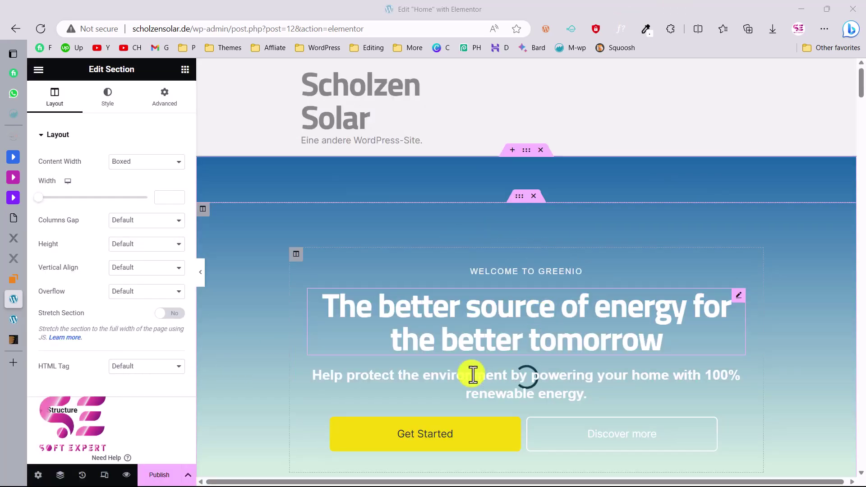
pyautogui.scroll(-8, 518, 396)
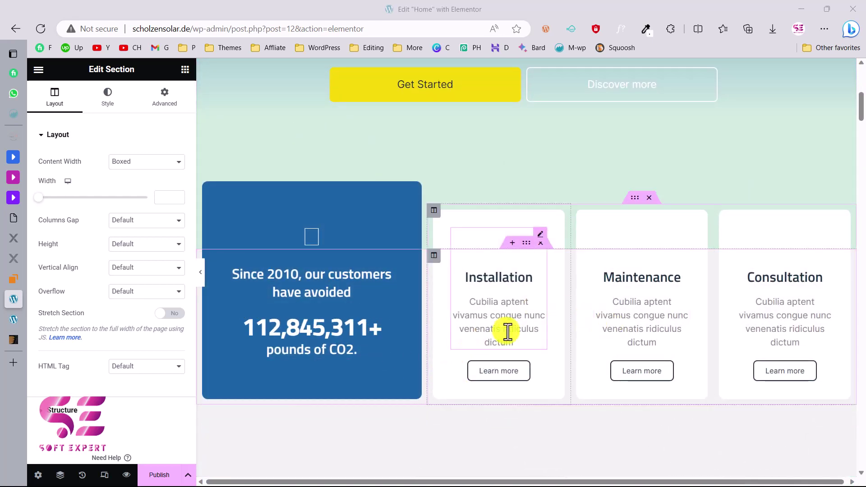
pyautogui.scroll(-6, 507, 332)
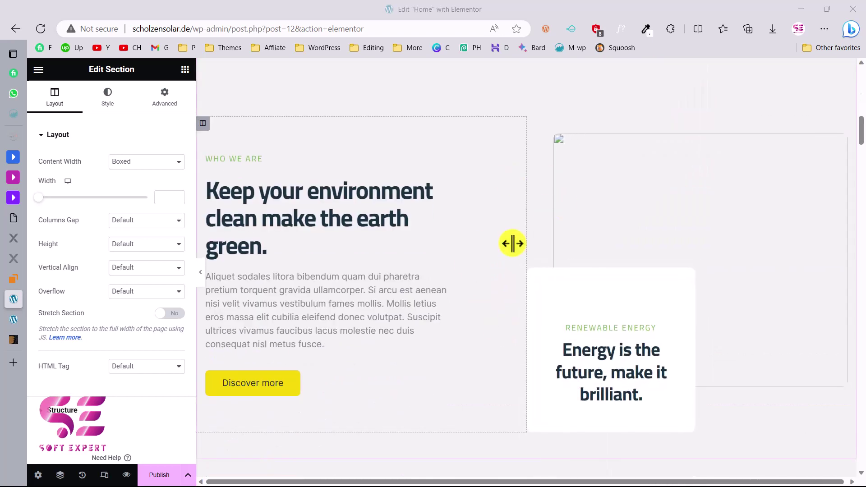
pyautogui.scroll(-10, 510, 244)
pyautogui.scroll(-14, 540, 218)
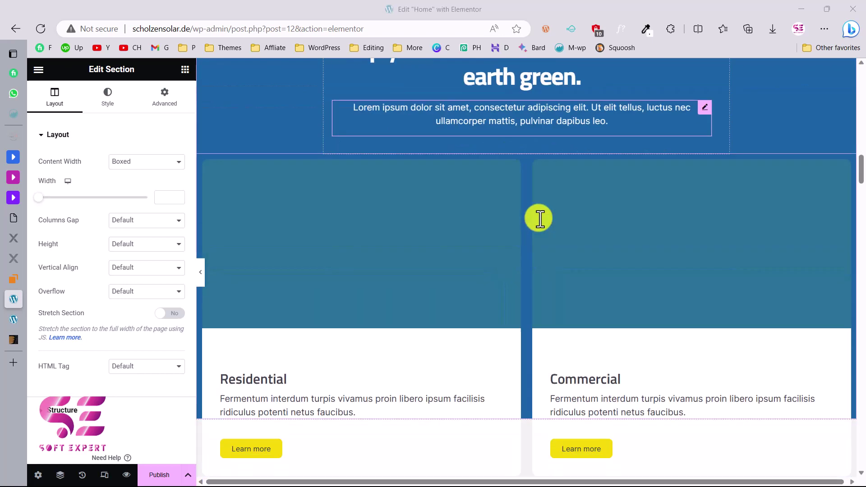
pyautogui.scroll(-8, 540, 218)
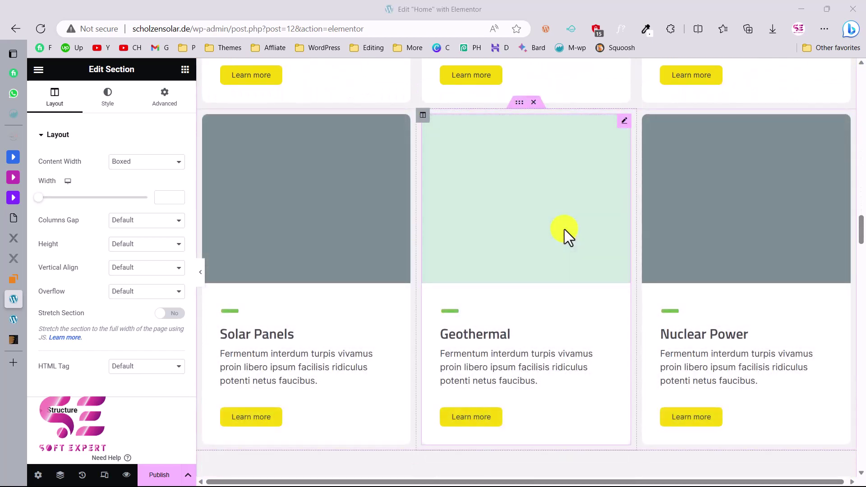
pyautogui.scroll(-5, 564, 229)
pyautogui.scroll(-12, 564, 229)
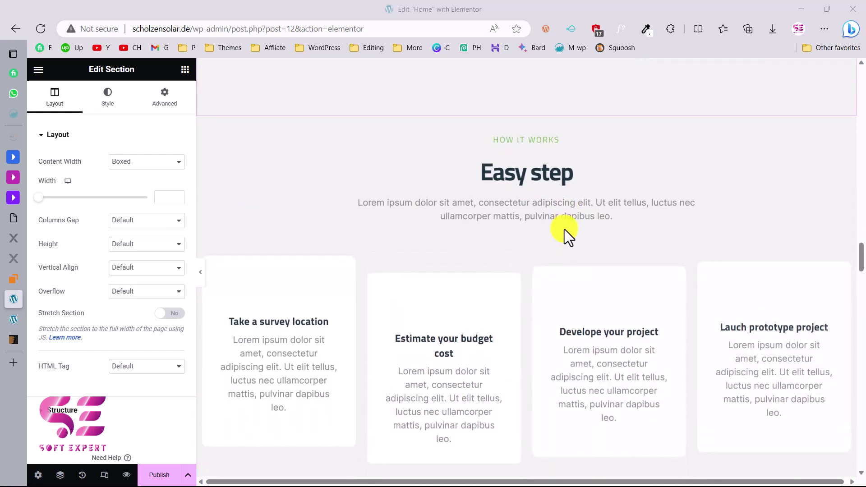
pyautogui.scroll(-10, 564, 229)
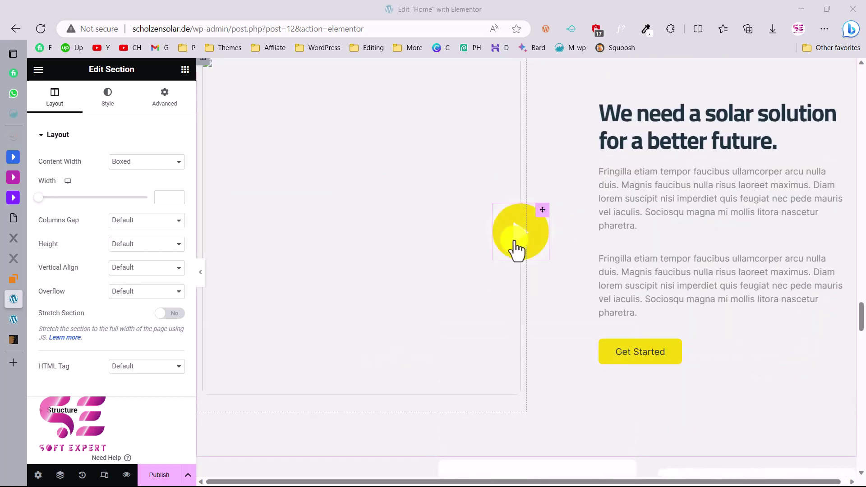
pyautogui.scroll(-5, 523, 239)
pyautogui.scroll(-17, 522, 244)
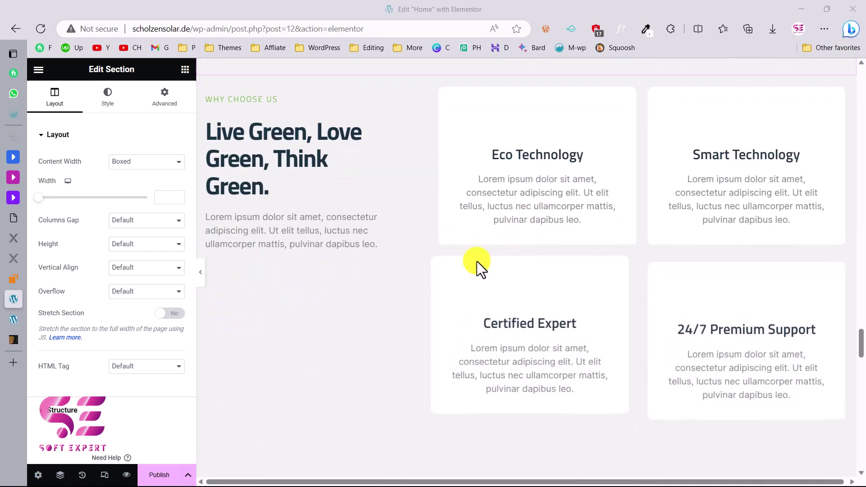
pyautogui.scroll(-13, 558, 320)
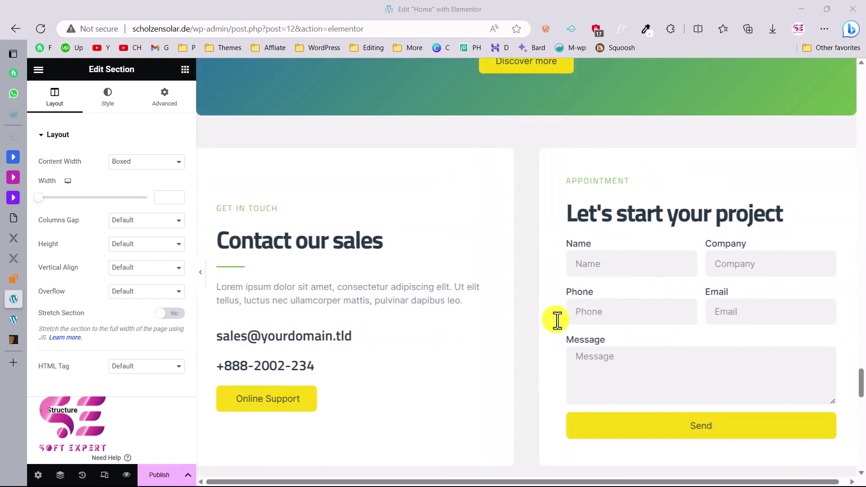
pyautogui.scroll(-11, 558, 320)
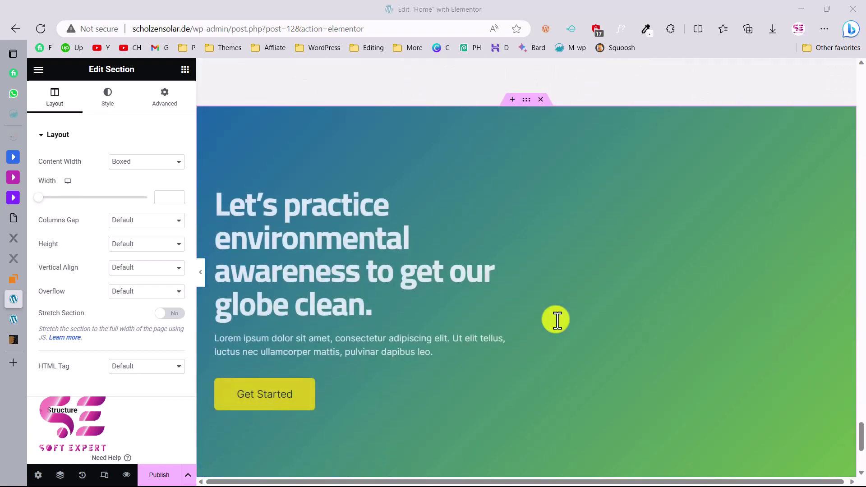
pyautogui.press('Home')
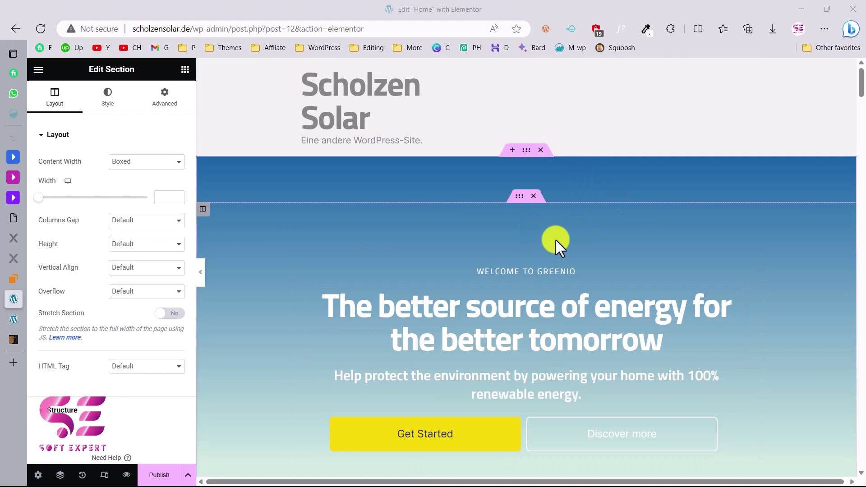
# Publish the Home page and inspect the hero heading's title text.
pyautogui.click(159, 472)
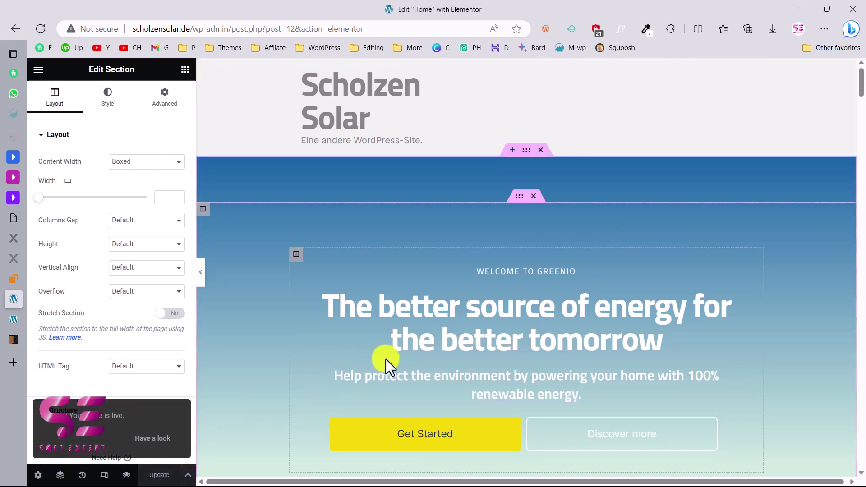
pyautogui.click(478, 328)
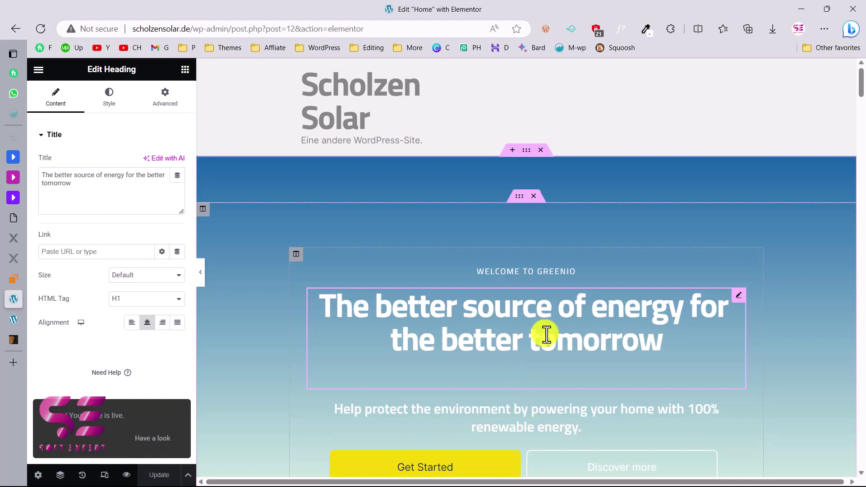
pyautogui.click(105, 187)
pyautogui.moveTo(104, 188); pyautogui.dragTo(41, 174)
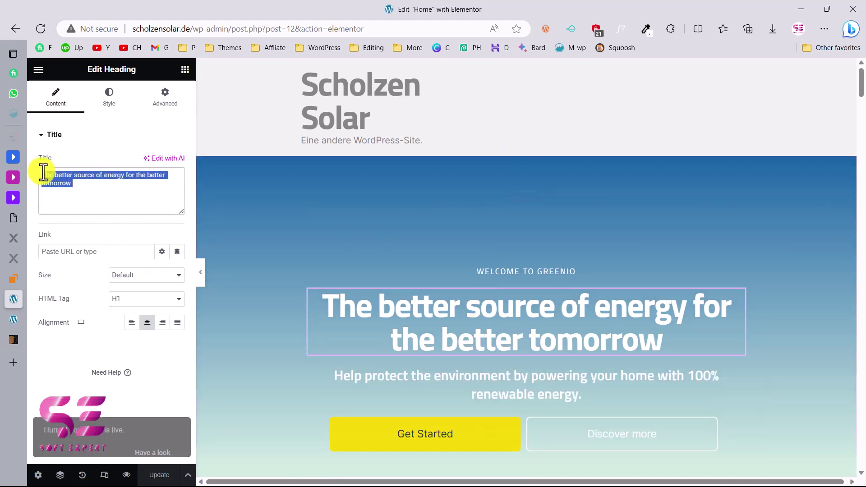
# Inspect the WELCOME TO GREENIO heading and the Installation service box's title and description text.
pyautogui.click(490, 276)
pyautogui.moveTo(57, 175); pyautogui.dragTo(125, 175)
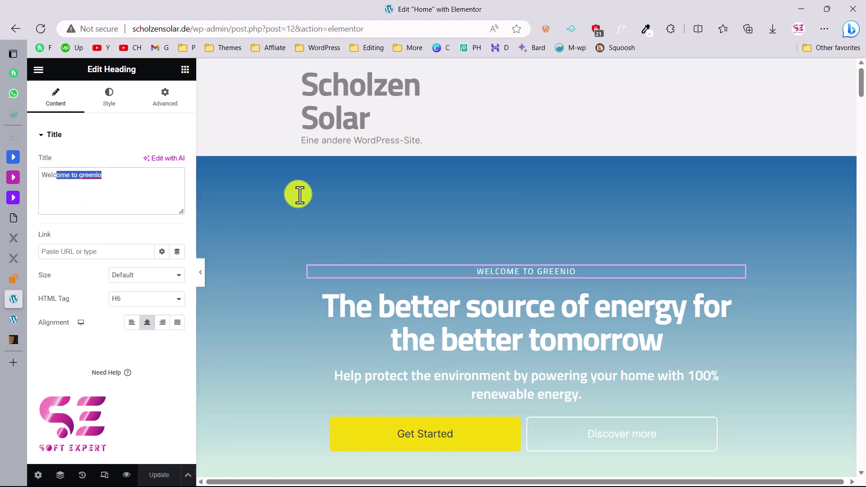
pyautogui.scroll(-8, 430, 285)
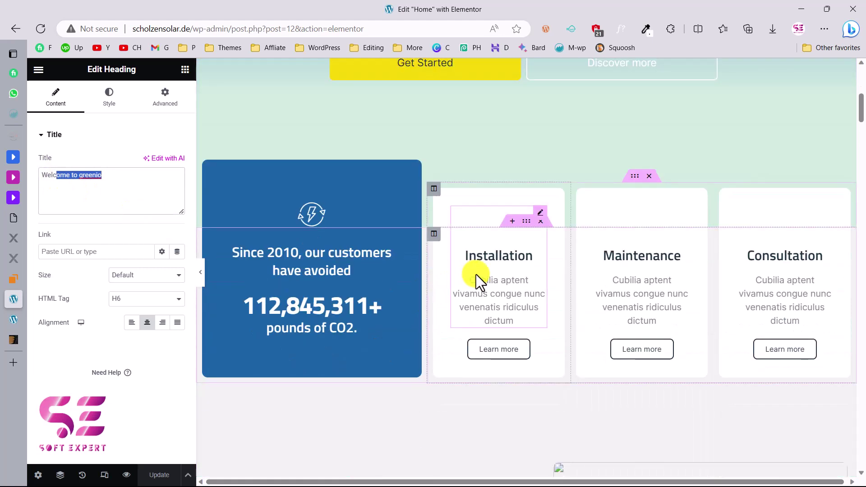
pyautogui.click(476, 274)
pyautogui.moveTo(97, 283); pyautogui.dragTo(43, 283)
pyautogui.moveTo(91, 327); pyautogui.dragTo(24, 318)
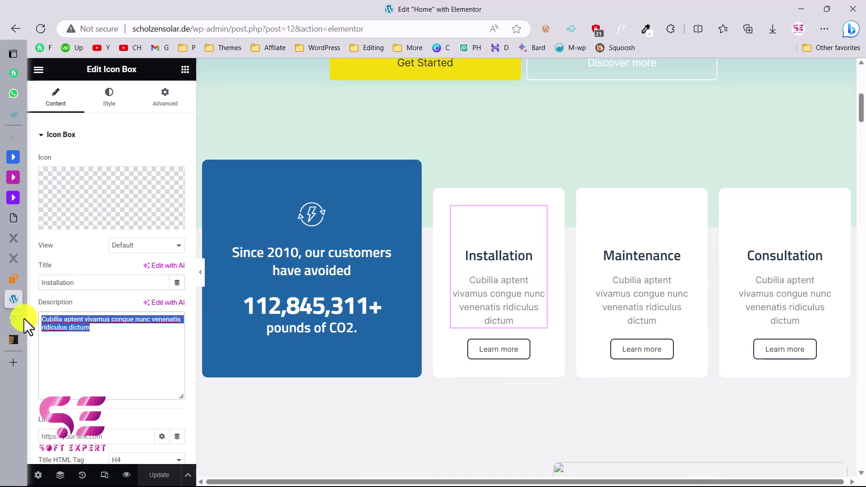
pyautogui.scroll(-5, 367, 295)
pyautogui.scroll(-5, 366, 296)
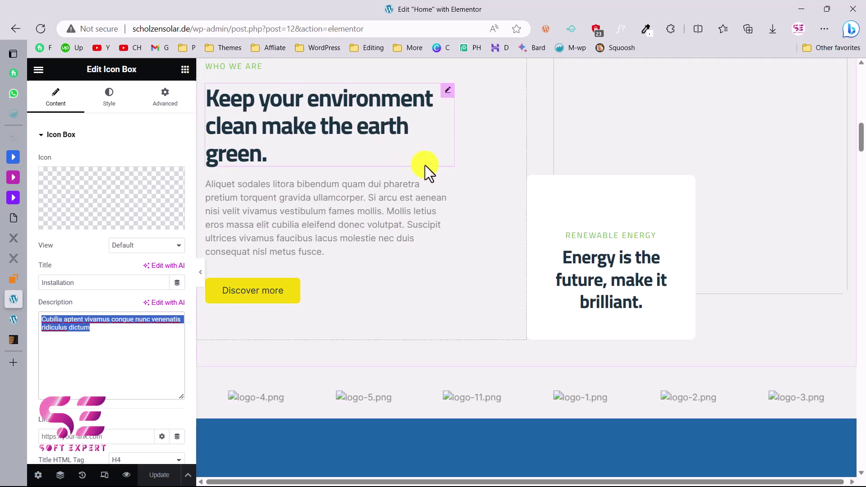
pyautogui.scroll(2, 558, 227)
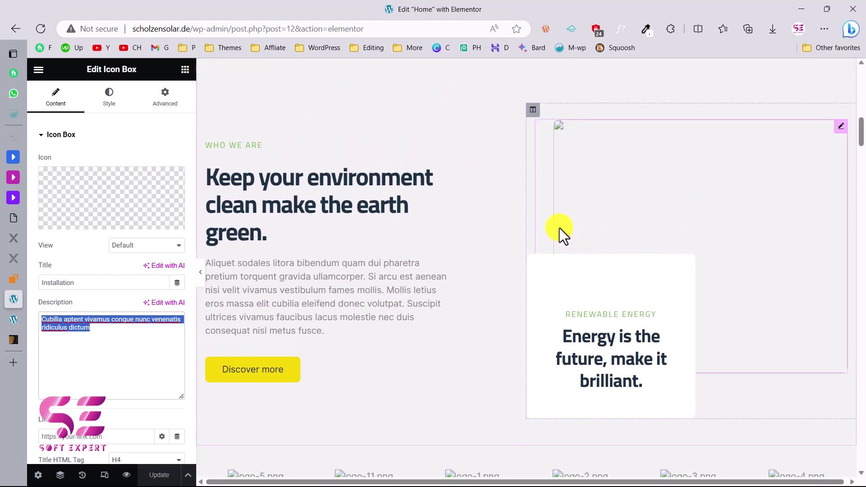
# Open the empty image's picker, browse Media Library and Upload files, then close without choosing.
pyautogui.click(641, 169)
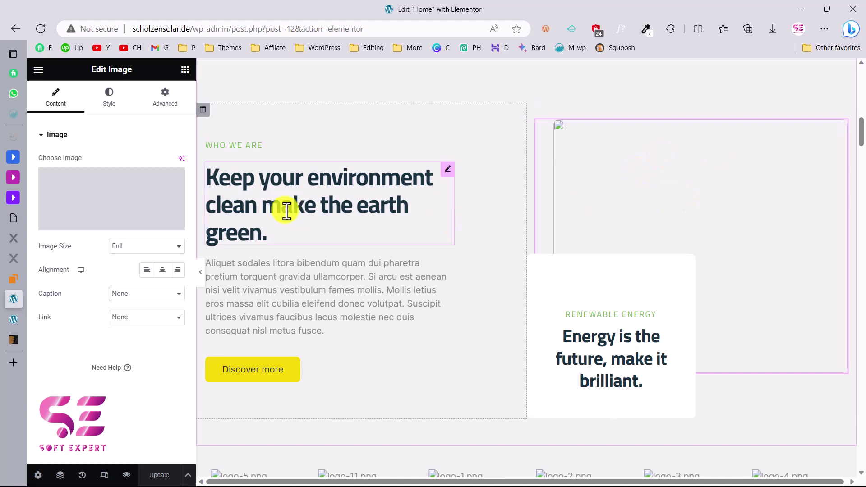
pyautogui.click(117, 194)
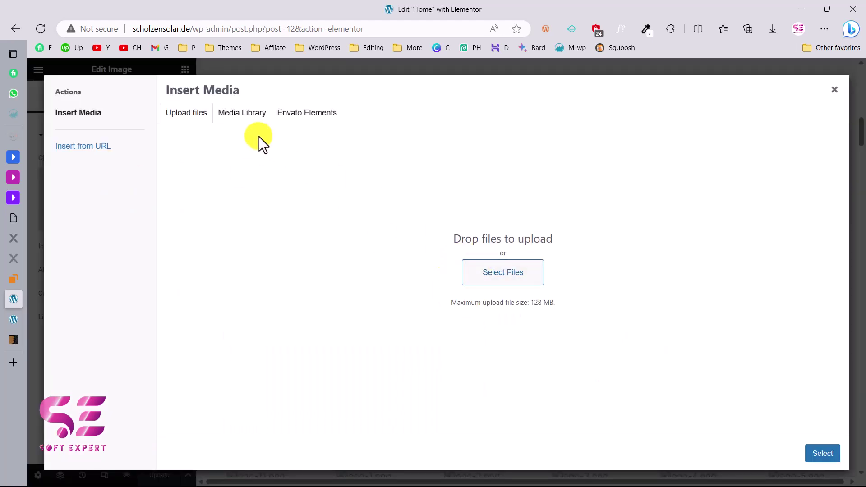
pyautogui.click(242, 118)
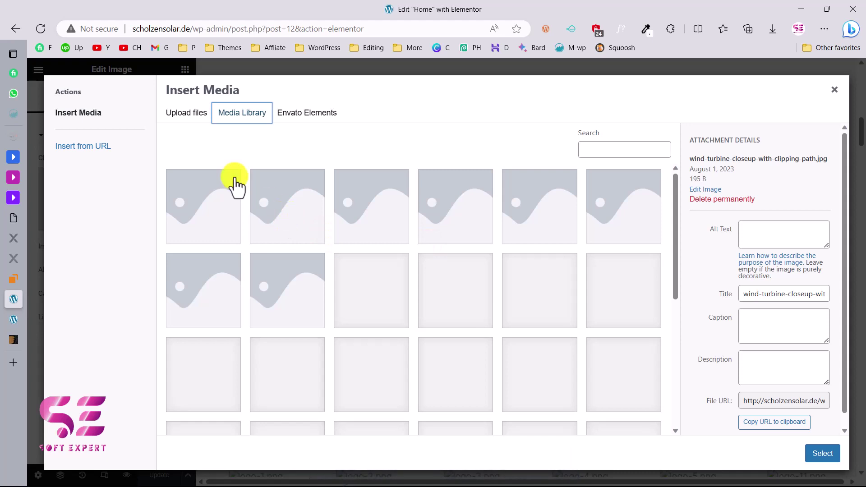
pyautogui.click(185, 122)
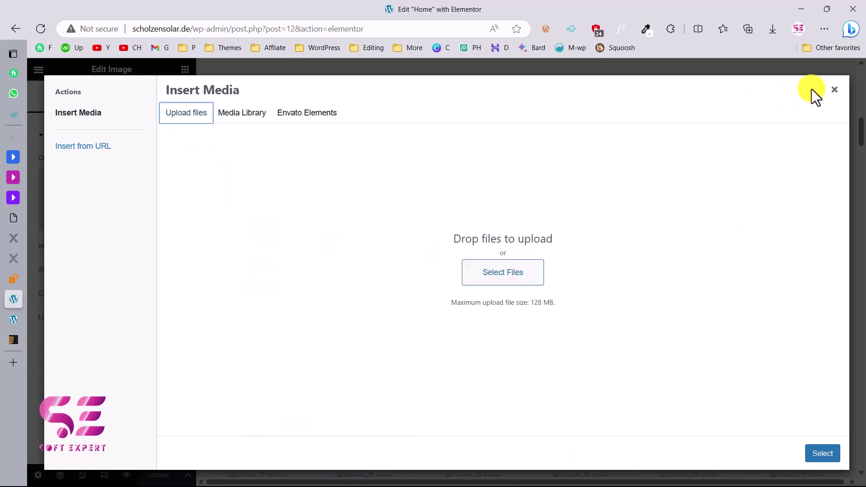
pyautogui.click(835, 92)
pyautogui.scroll(-5, 665, 275)
# Preview the Home page in a new tab and scroll through it.
pyautogui.scroll(-4, 665, 273)
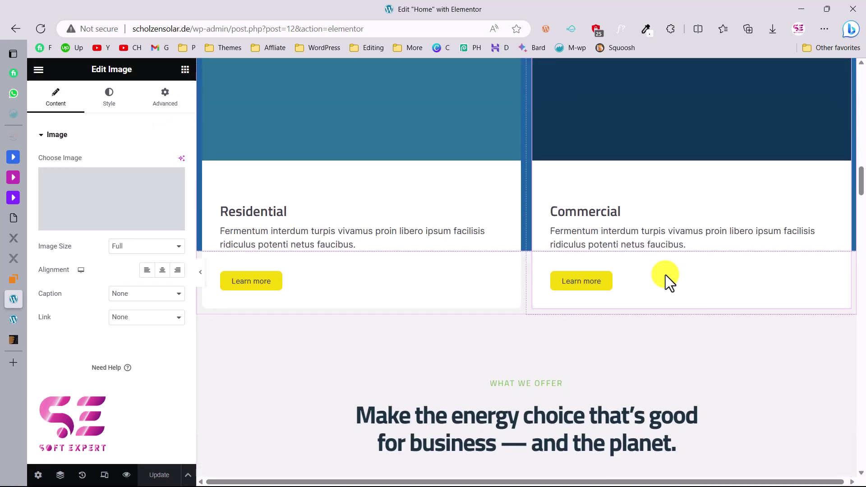
pyautogui.click(129, 474)
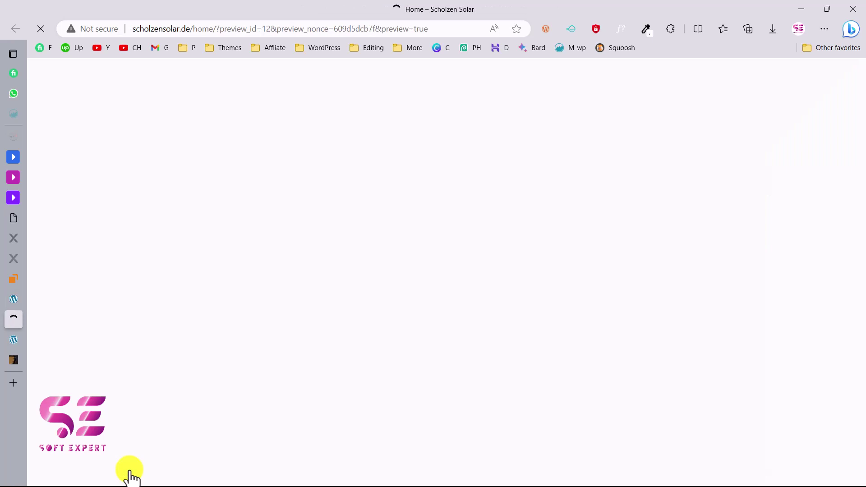
pyautogui.scroll(-7, 283, 317)
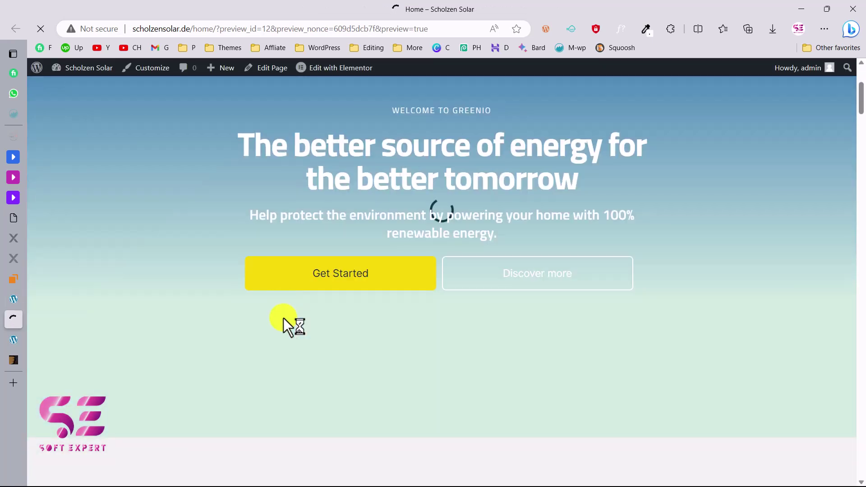
pyautogui.scroll(-15, 284, 318)
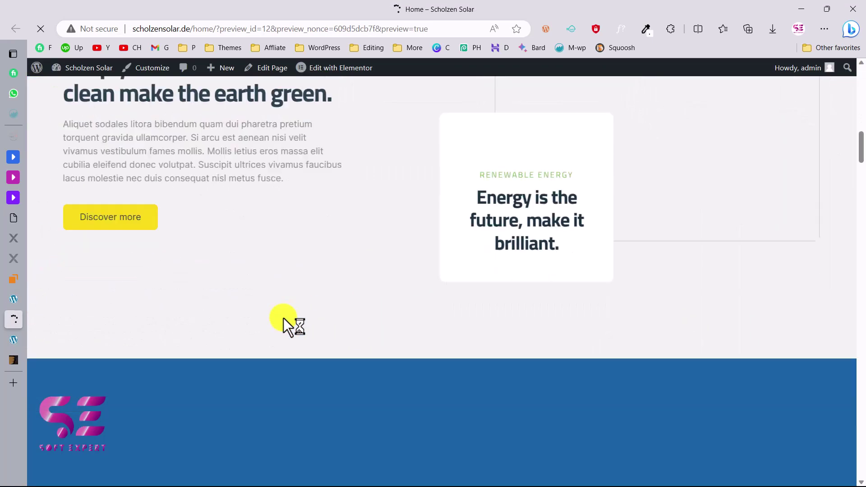
pyautogui.scroll(-5, 283, 317)
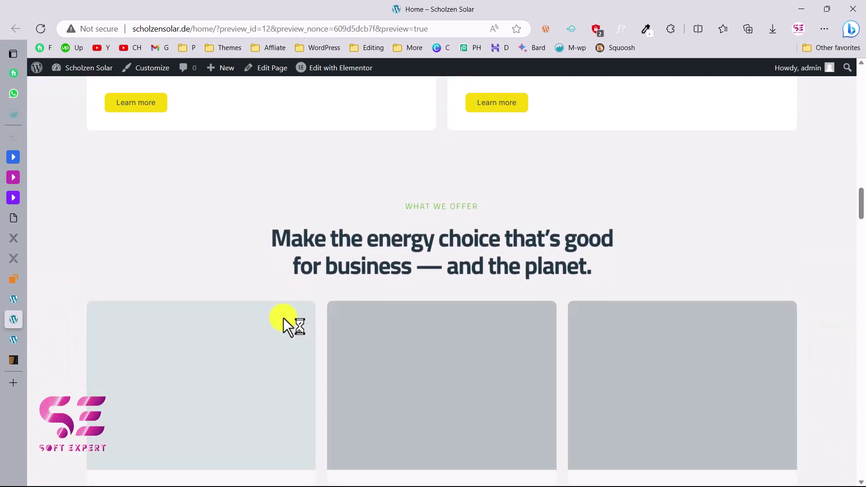
# Compare the preview with the Greenio demo homepage, then return to the Elementor editor.
pyautogui.click(19, 342)
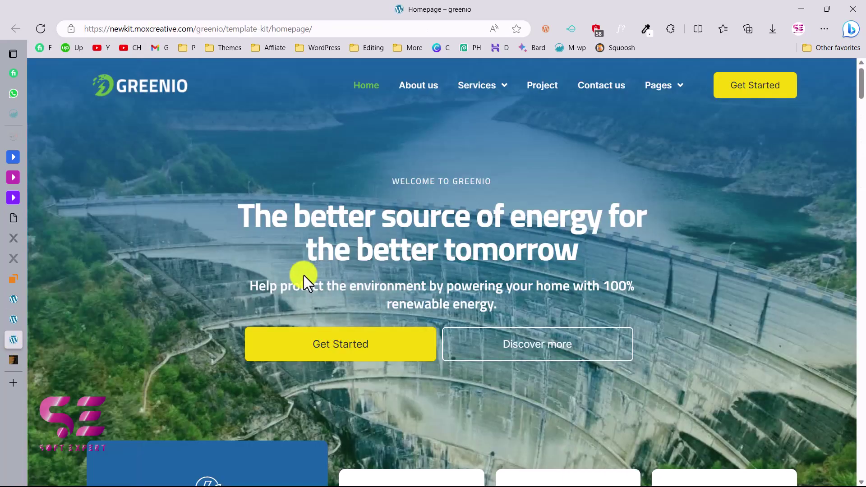
pyautogui.scroll(-12, 304, 276)
pyautogui.scroll(-2, 304, 276)
pyautogui.moveTo(13, 305)
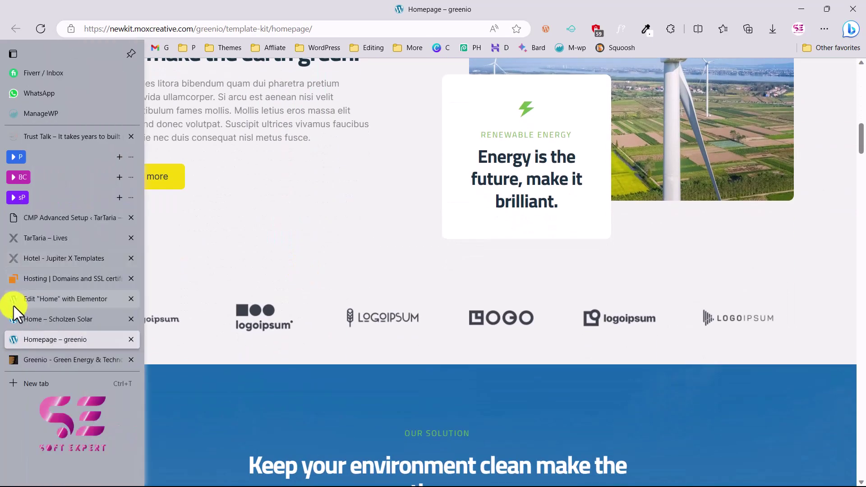
pyautogui.click(27, 320)
pyautogui.click(41, 300)
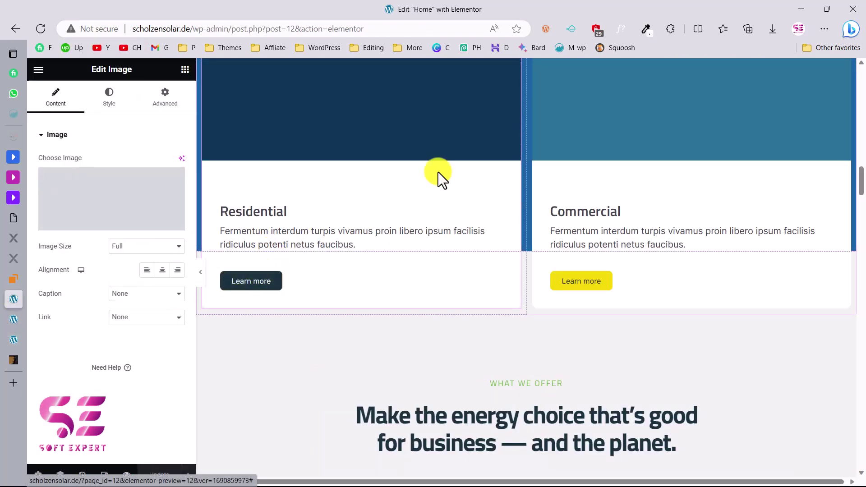
pyautogui.scroll(15, 437, 172)
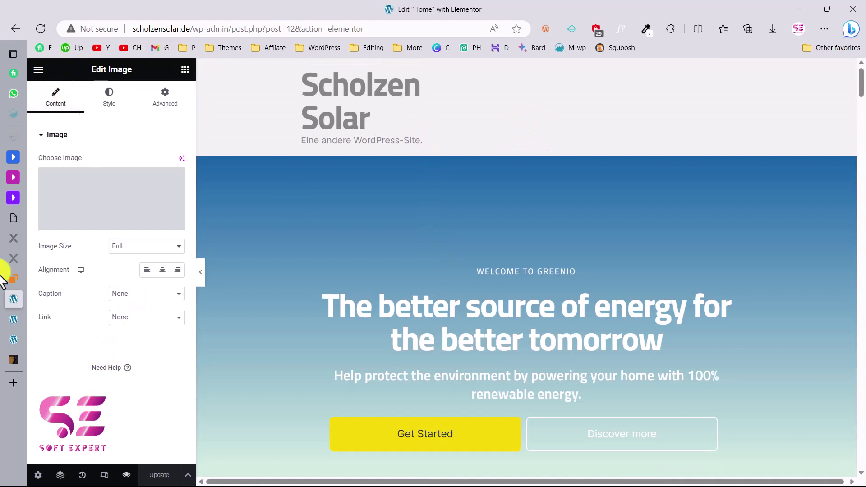
# Go back to the dashboard and open Elements > Installed Kits to list the Greenio kit.
pyautogui.hotkey('alt', 'Left')
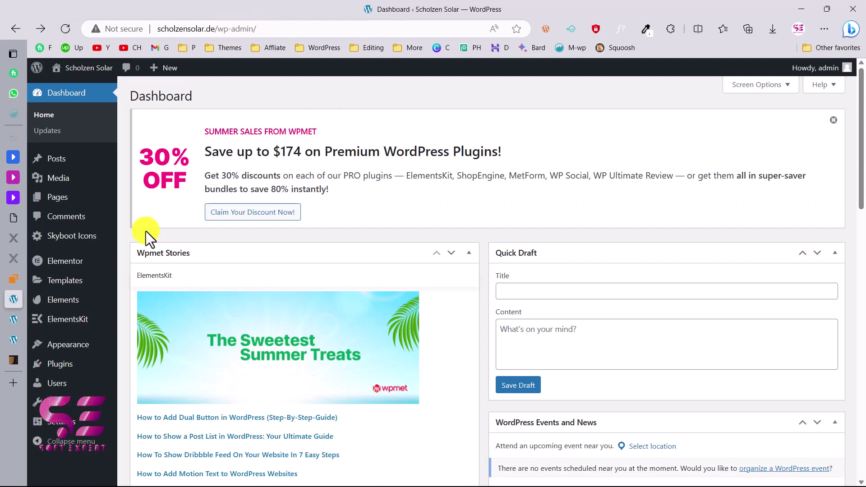
pyautogui.moveTo(80, 265)
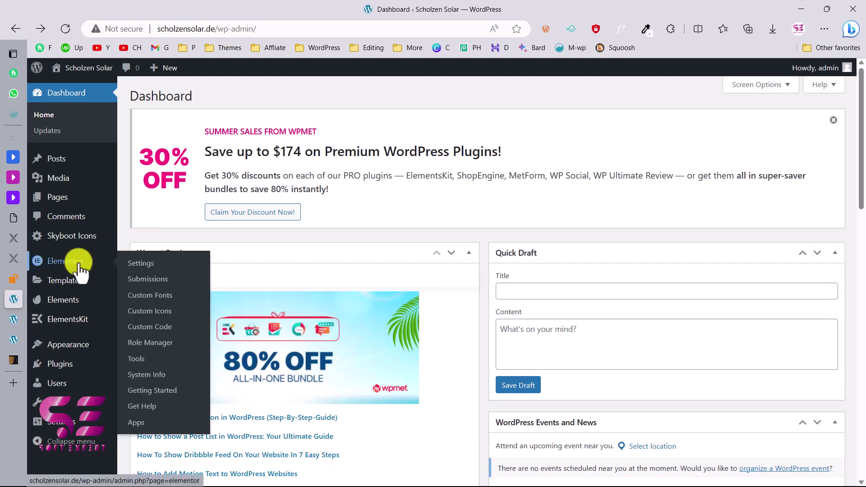
pyautogui.moveTo(94, 286)
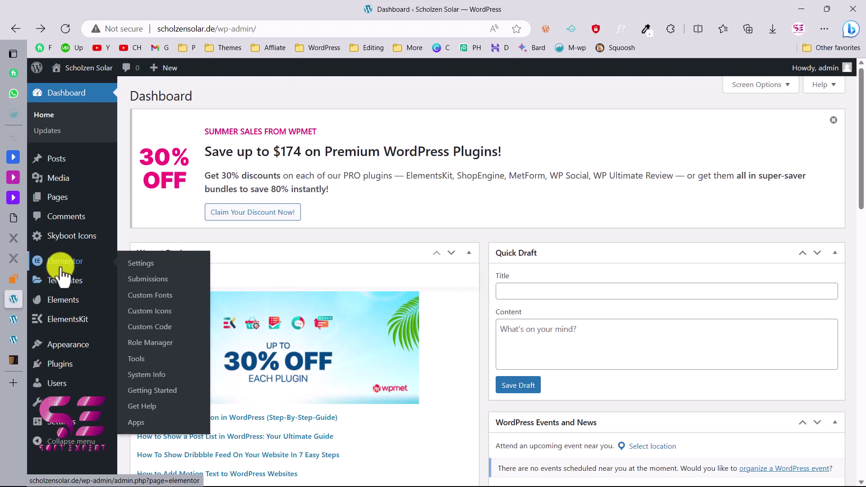
pyautogui.moveTo(64, 325)
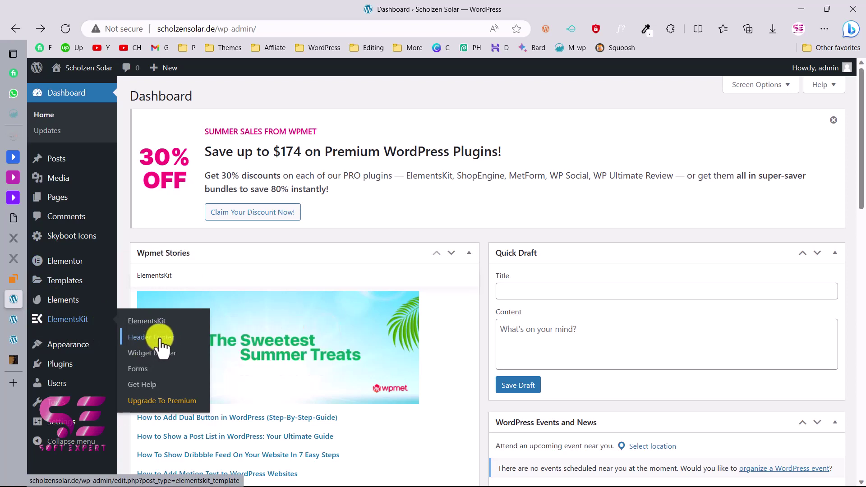
pyautogui.moveTo(59, 303)
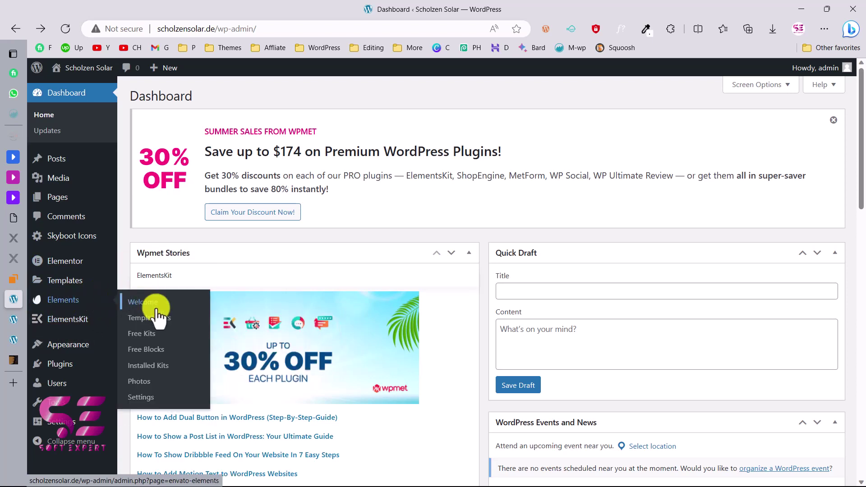
pyautogui.click(152, 367)
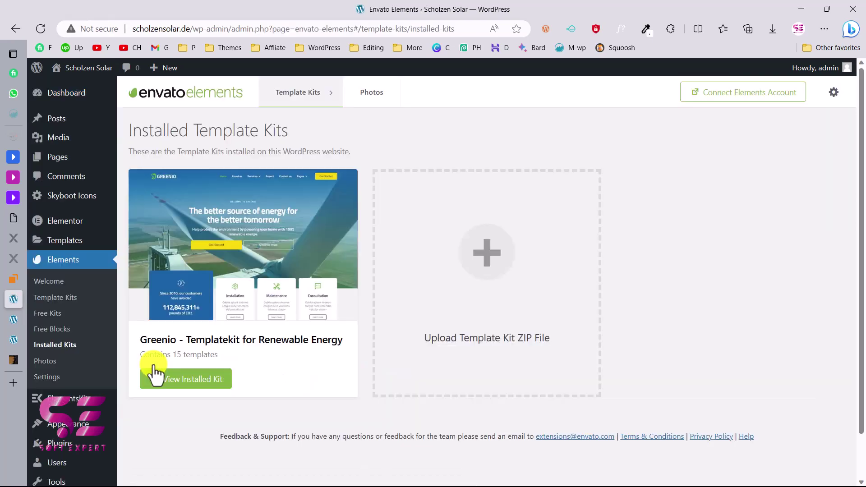
# Open the Greenio kit's templates and import the Greenio - Footer template.
pyautogui.click(240, 300)
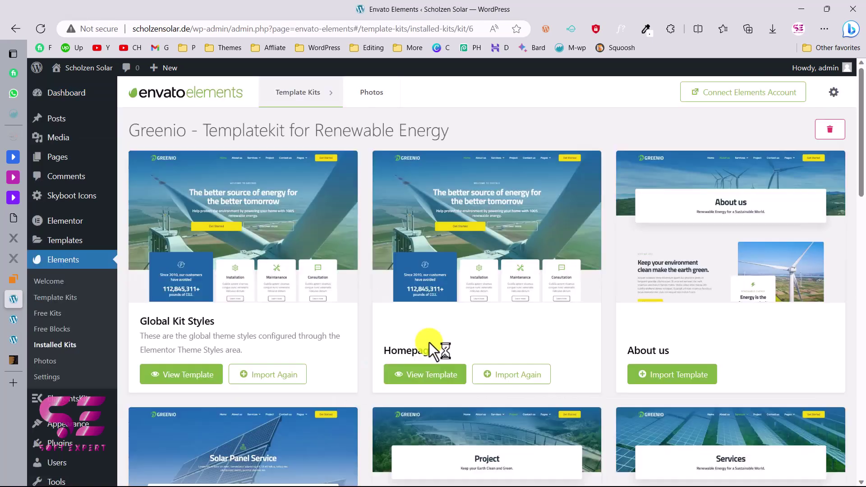
pyautogui.scroll(-15, 429, 342)
pyautogui.scroll(-6, 429, 341)
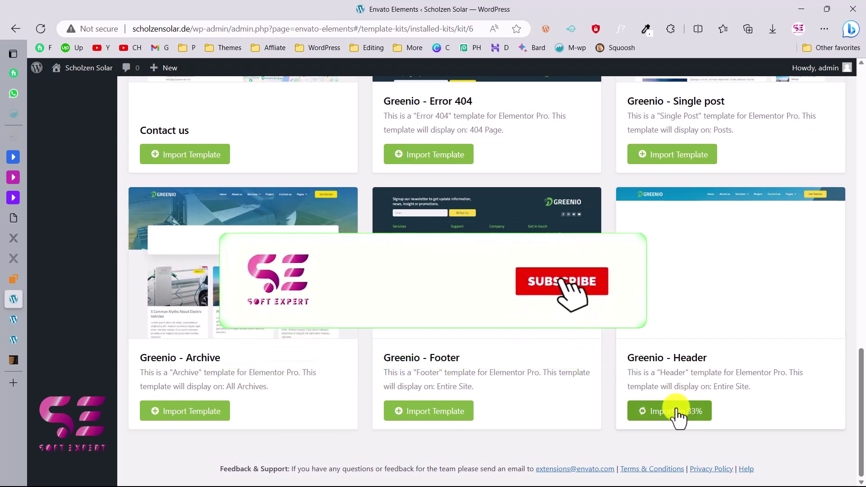
pyautogui.click(449, 411)
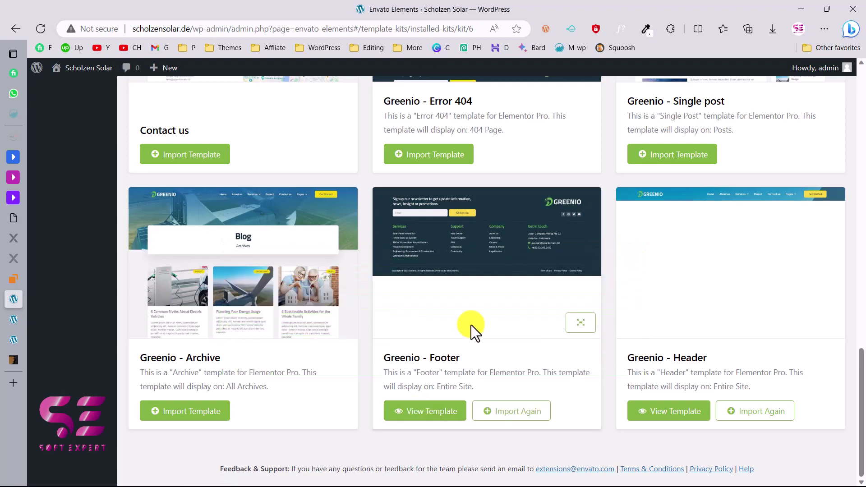
pyautogui.scroll(10, 497, 295)
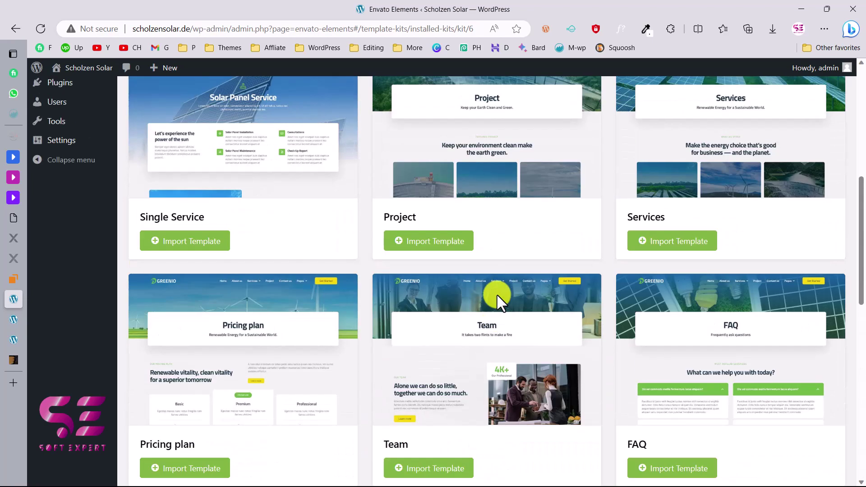
pyautogui.scroll(3, 253, 225)
# Start the ElementsKit setup wizard and continue with the Basic (Recommended) configuration.
pyautogui.moveTo(87, 203)
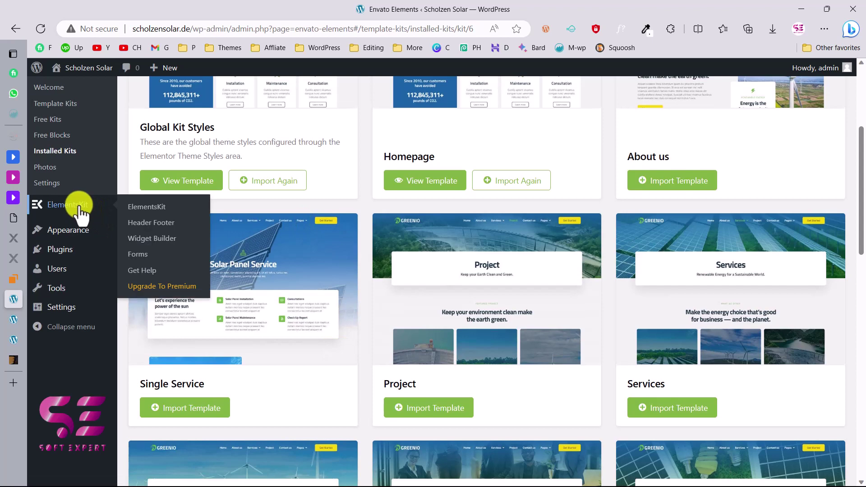
pyautogui.click(156, 212)
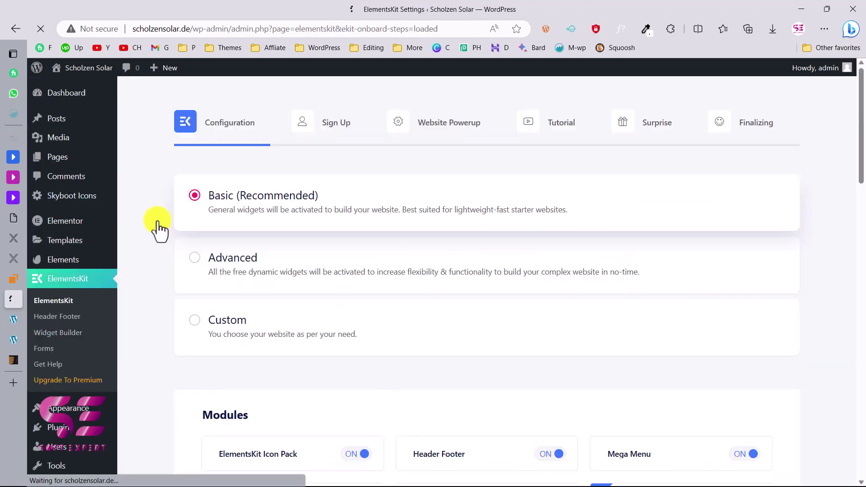
pyautogui.scroll(-1, 397, 276)
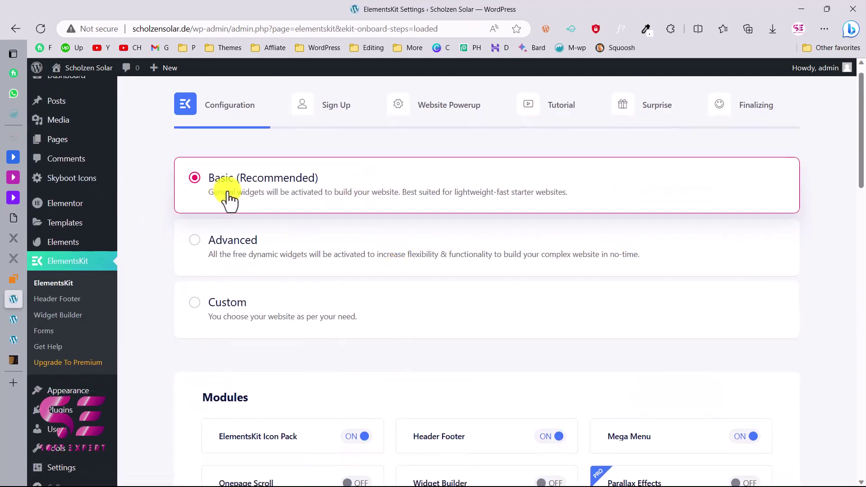
pyautogui.scroll(-4, 354, 225)
pyautogui.scroll(-10, 352, 241)
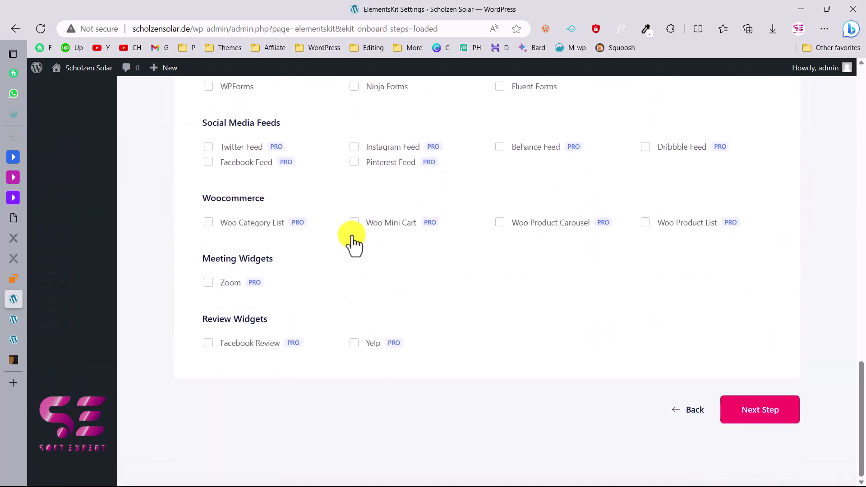
pyautogui.scroll(5, 704, 356)
pyautogui.scroll(5, 681, 339)
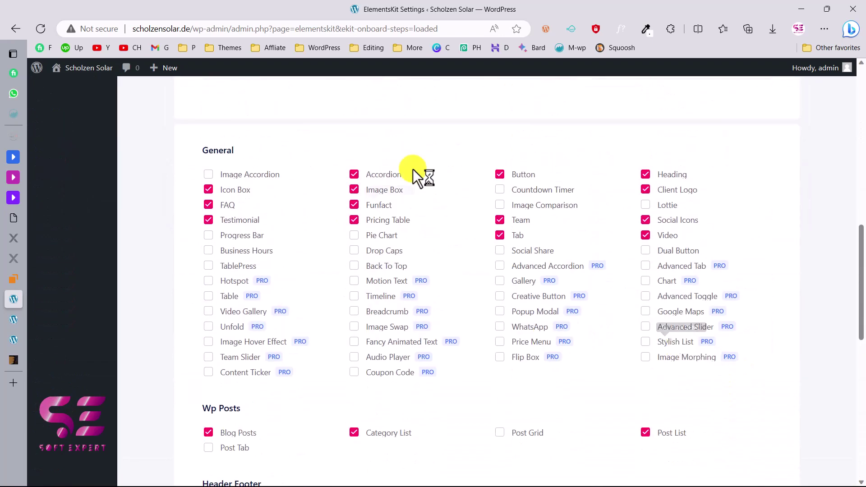
pyautogui.scroll(-2, 390, 282)
pyautogui.scroll(-4, 489, 242)
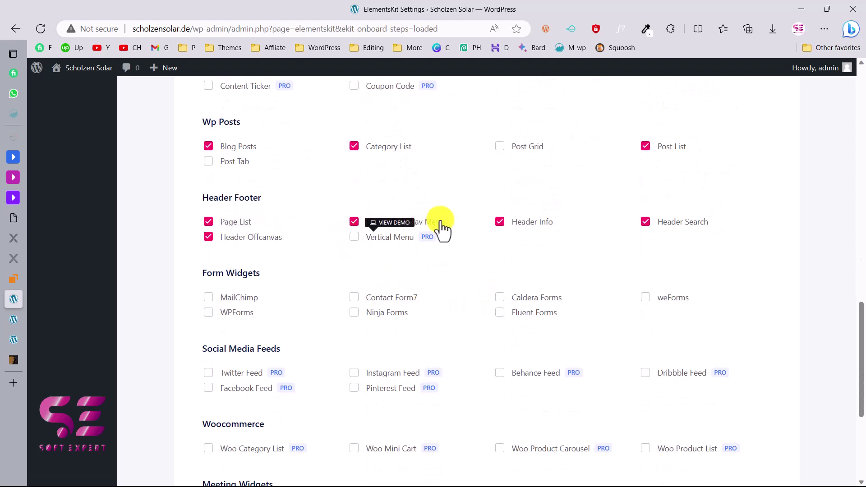
pyautogui.scroll(-5, 616, 228)
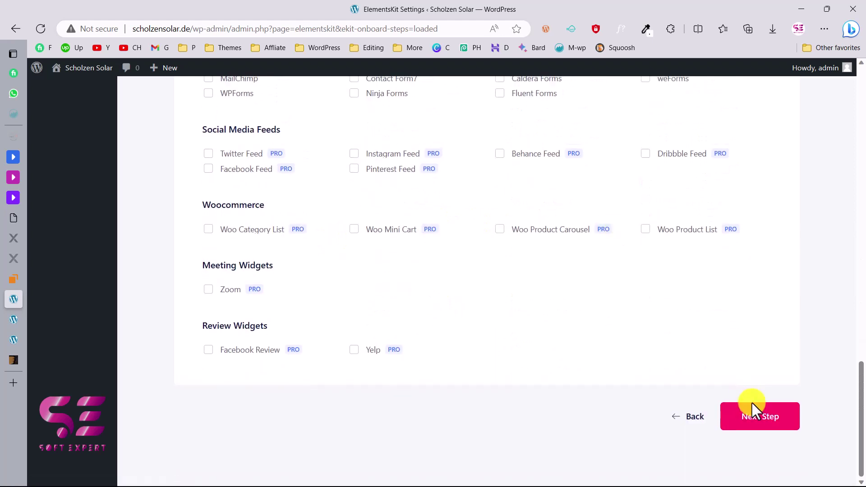
pyautogui.click(756, 420)
# Skip the sign-up step and advance to the final setup step.
pyautogui.scroll(-1, 756, 421)
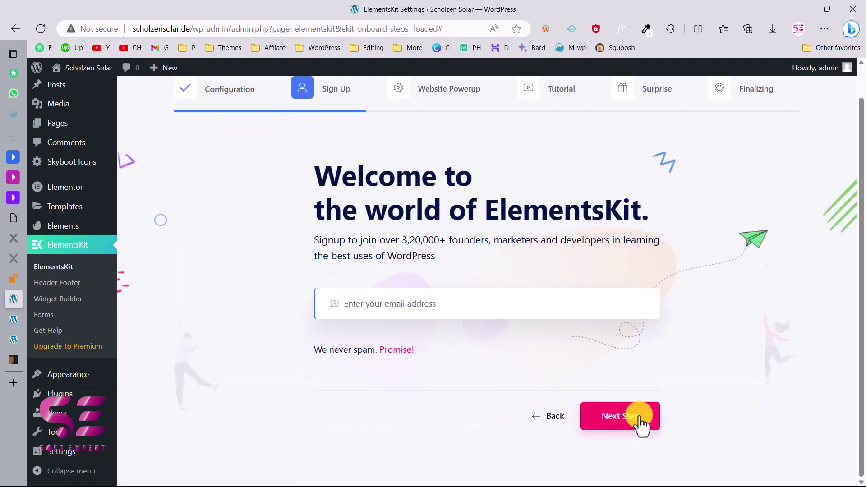
pyautogui.click(638, 419)
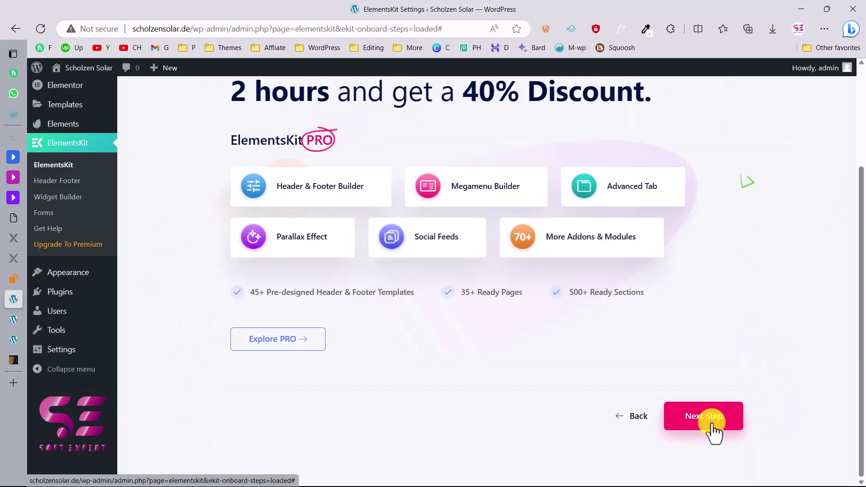
pyautogui.click(709, 419)
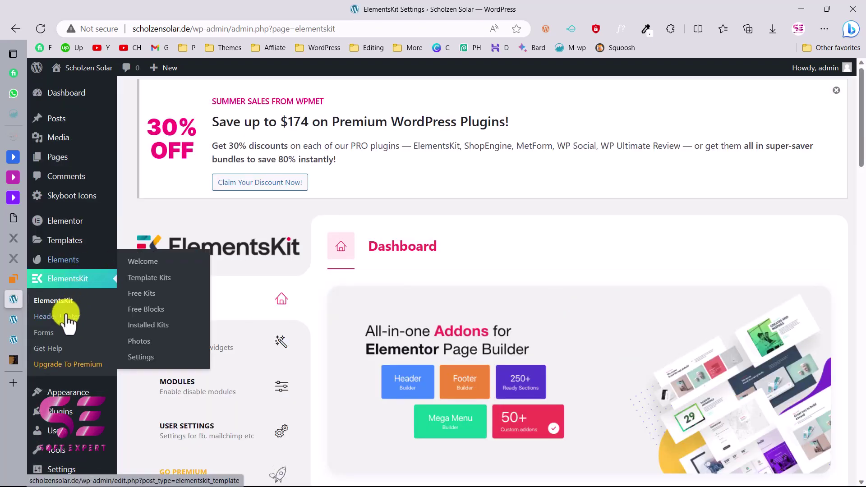
# Create an activated Header template named 'header' for the Entire Site and edit it in Elementor.
pyautogui.click(78, 316)
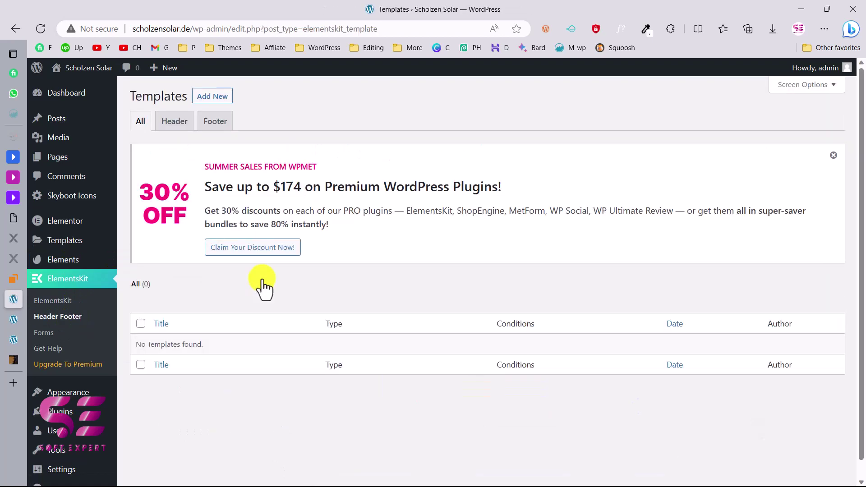
pyautogui.click(211, 97)
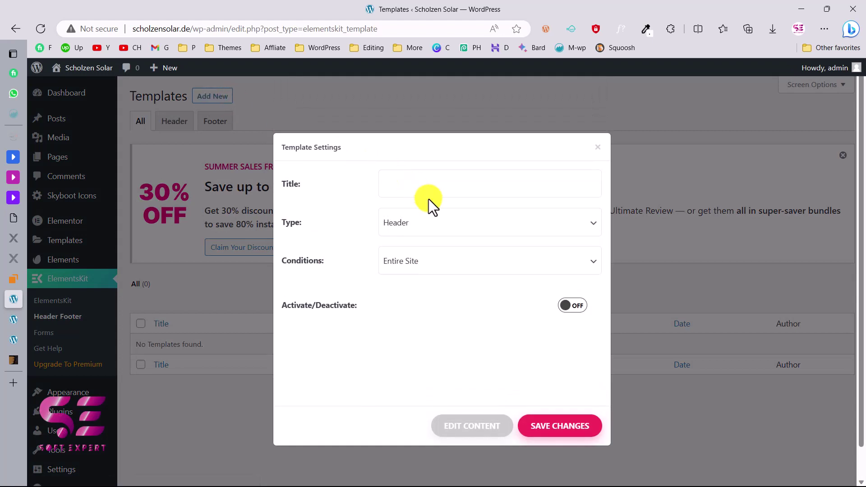
pyautogui.click(412, 184)
pyautogui.write('header')
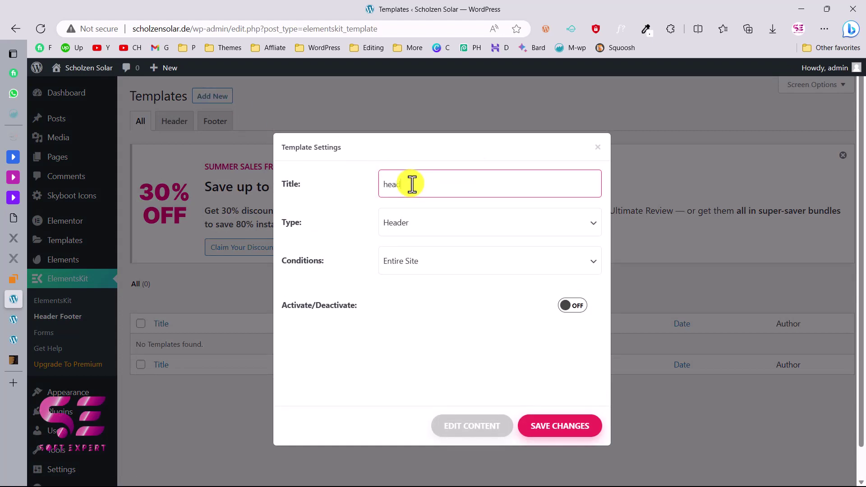
pyautogui.click(423, 228)
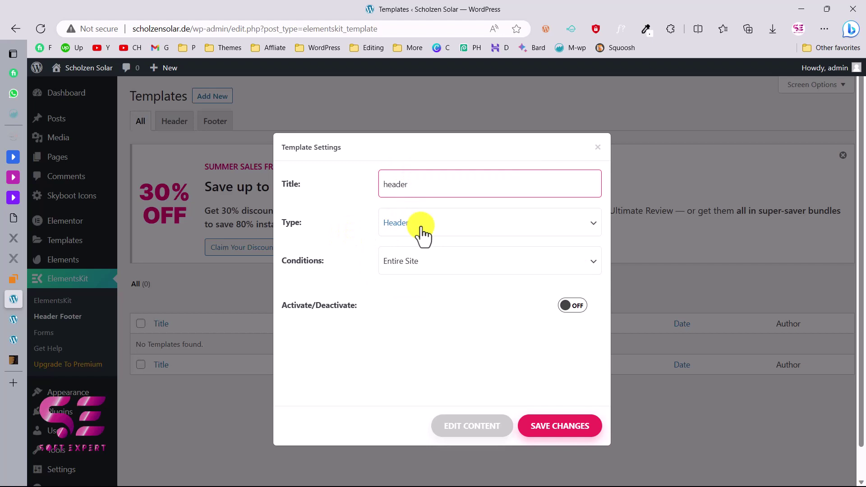
pyautogui.click(423, 227)
pyautogui.press('Tab')
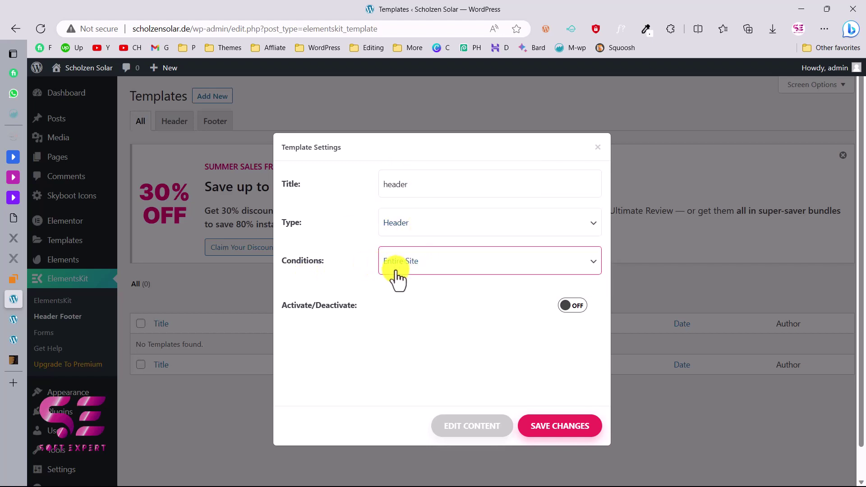
pyautogui.click(570, 307)
pyautogui.click(493, 428)
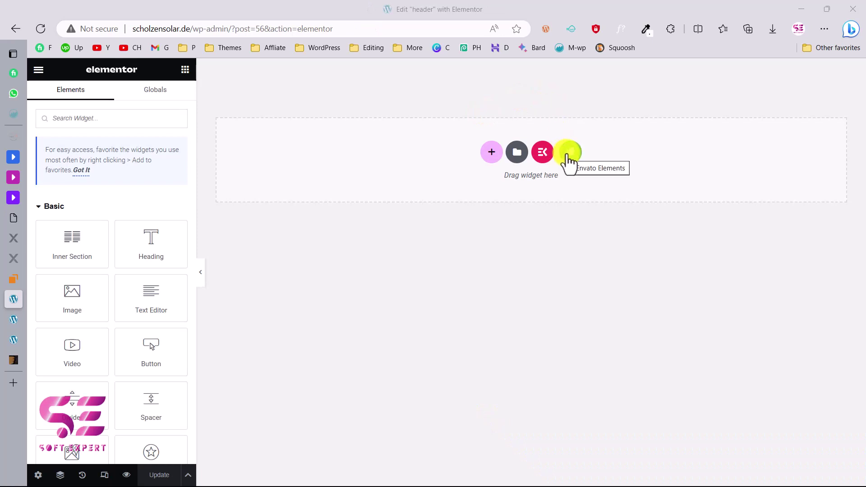
# Insert the Greenio header layout from the installed template kits library.
pyautogui.click(568, 153)
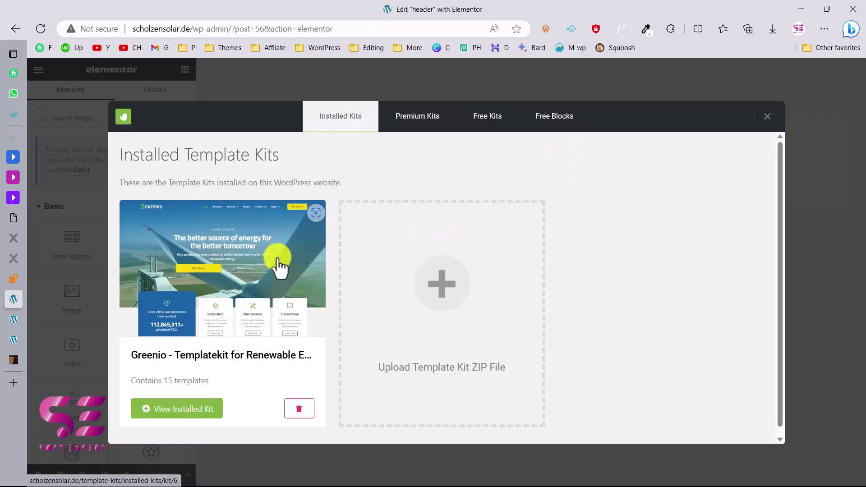
pyautogui.click(279, 267)
pyautogui.scroll(-10, 504, 301)
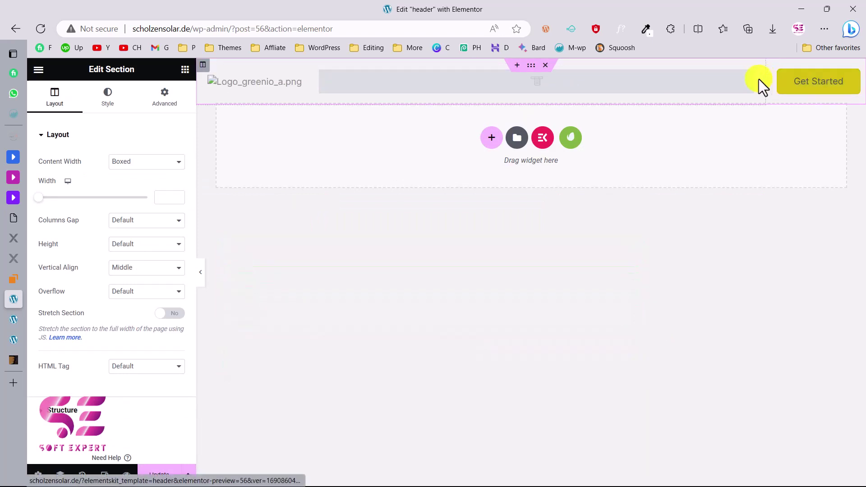
pyautogui.click(731, 83)
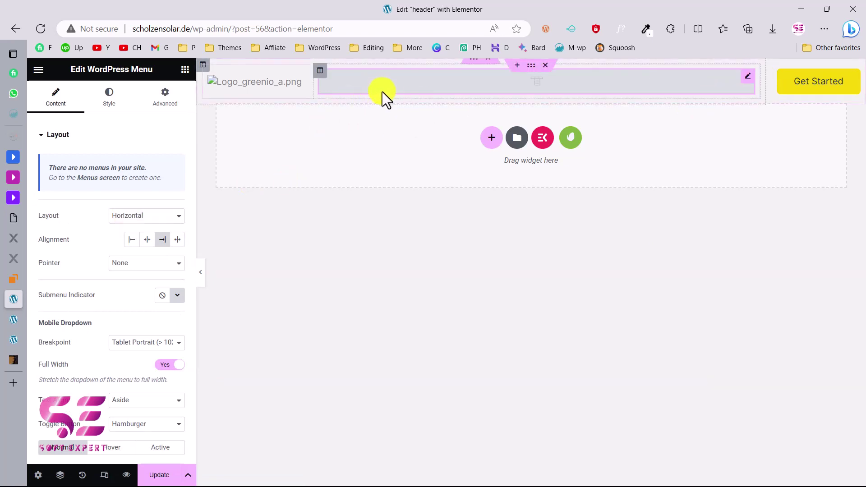
# Replace the header logo with the uploaded SoftExpert Logo dark.png and save the header.
pyautogui.click(287, 91)
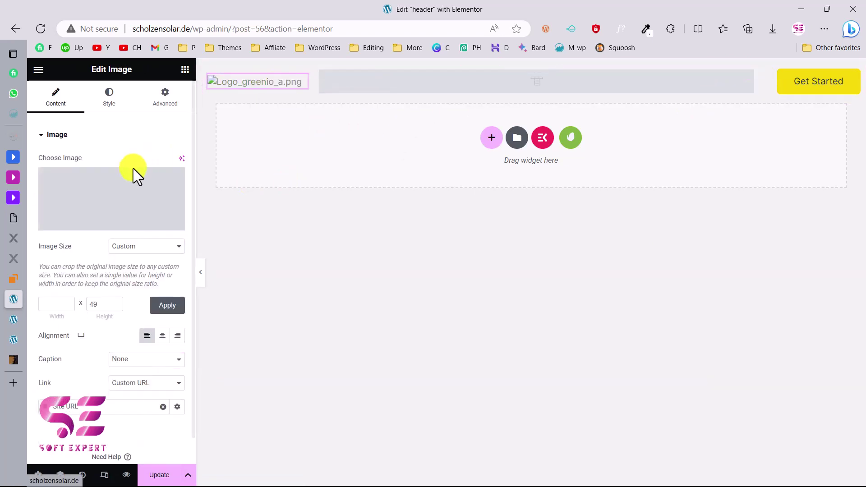
pyautogui.click(127, 182)
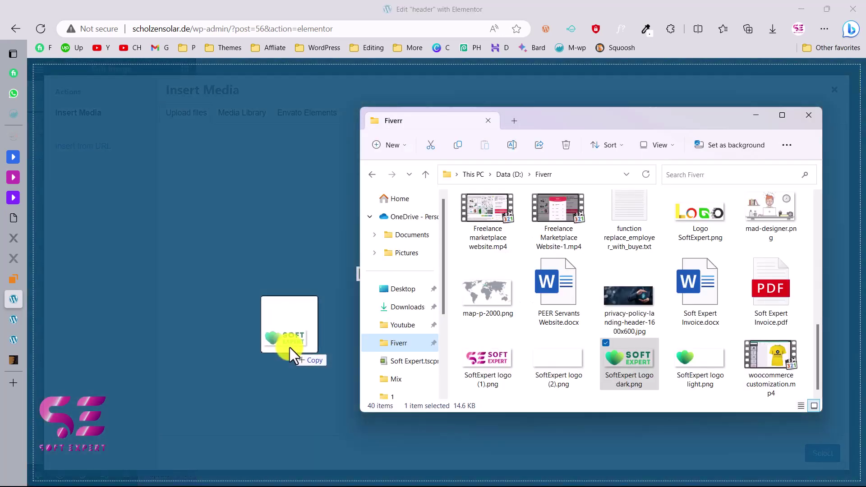
pyautogui.moveTo(289, 348); pyautogui.dragTo(290, 347)
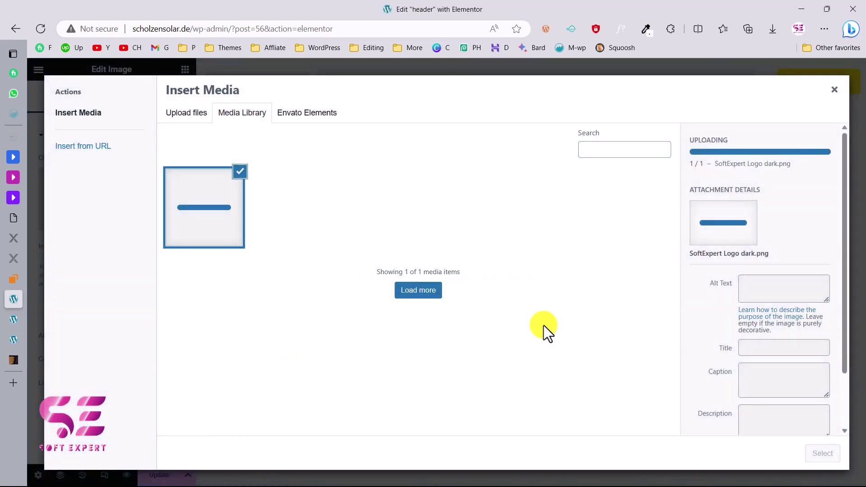
pyautogui.click(822, 453)
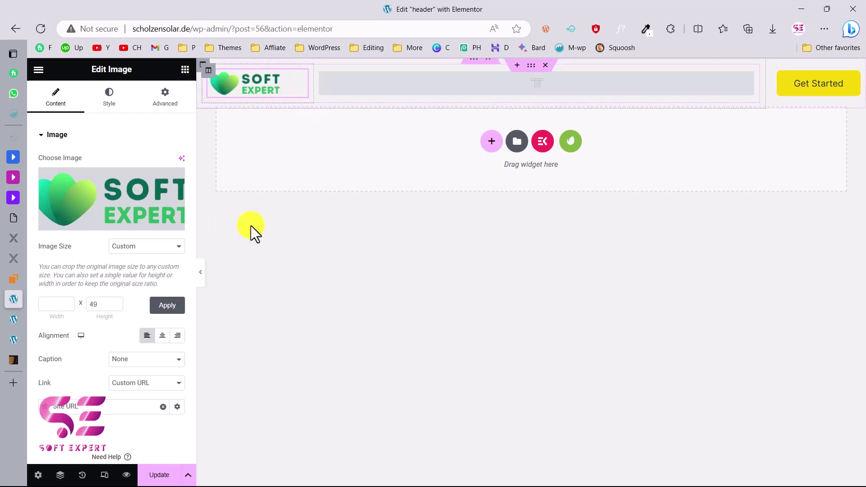
pyautogui.click(158, 475)
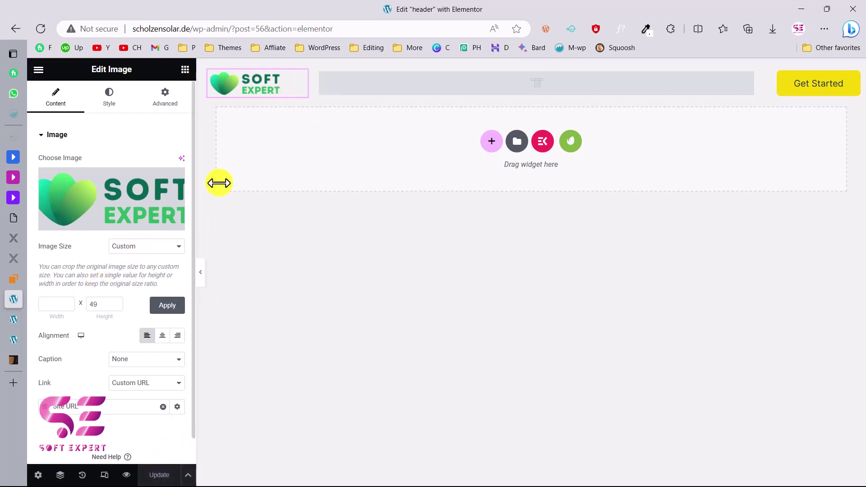
# Create the Main menu under Appearance > Menus in the WordPress dashboard.
pyautogui.moveTo(4, 297)
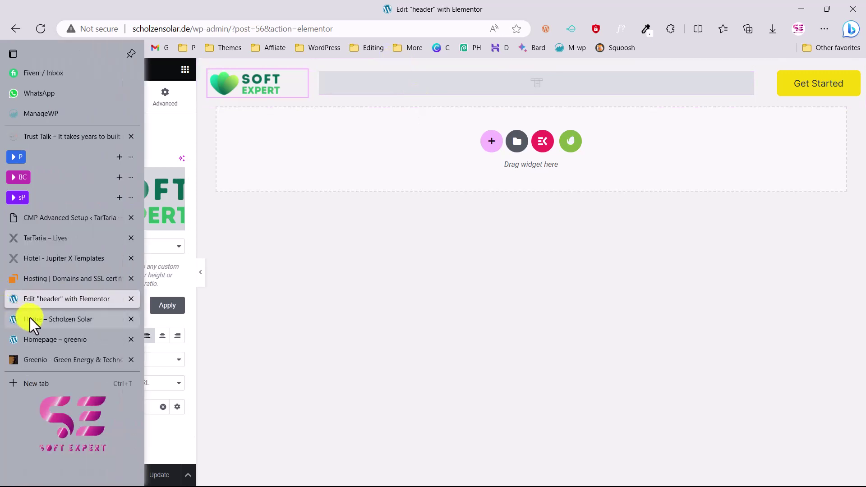
pyautogui.click(29, 319)
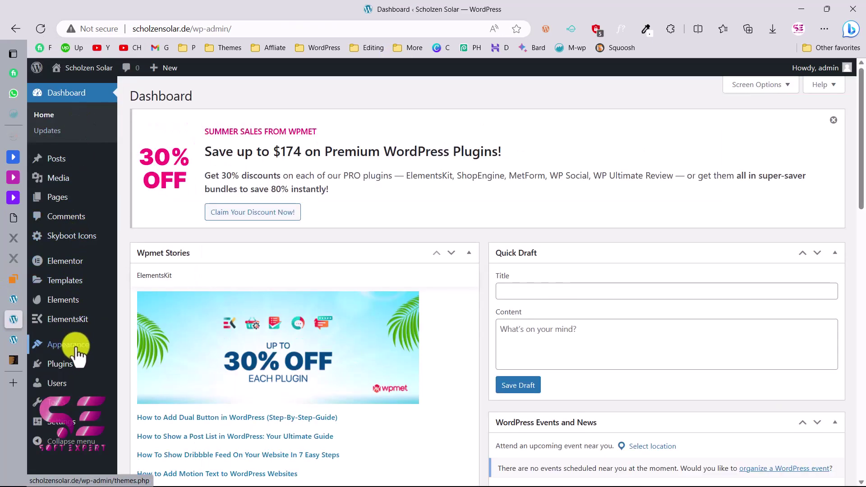
pyautogui.moveTo(77, 355)
pyautogui.click(141, 379)
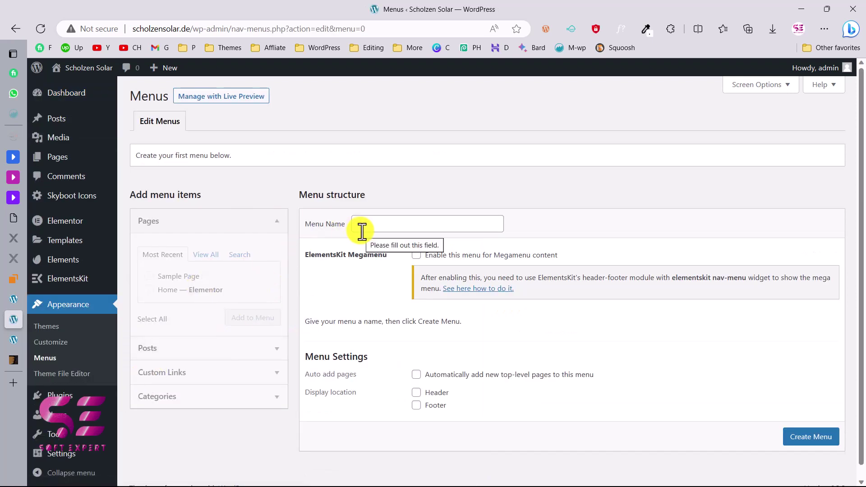
pyautogui.click(389, 224)
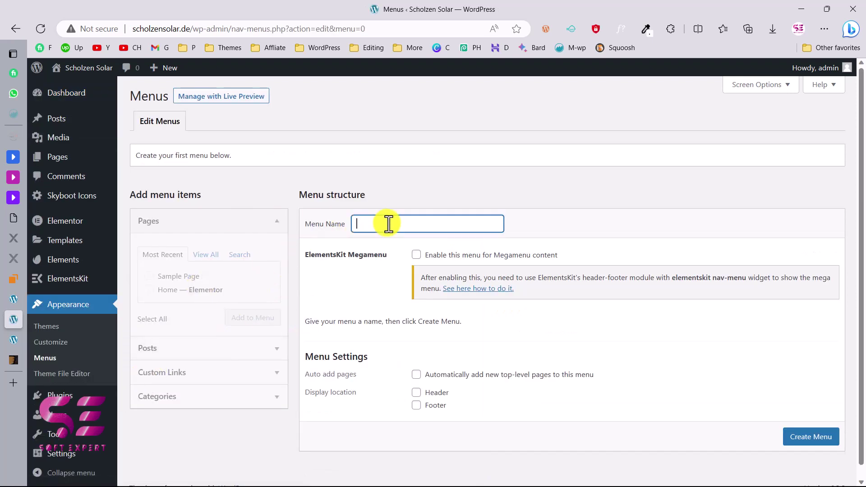
pyautogui.write('Main')
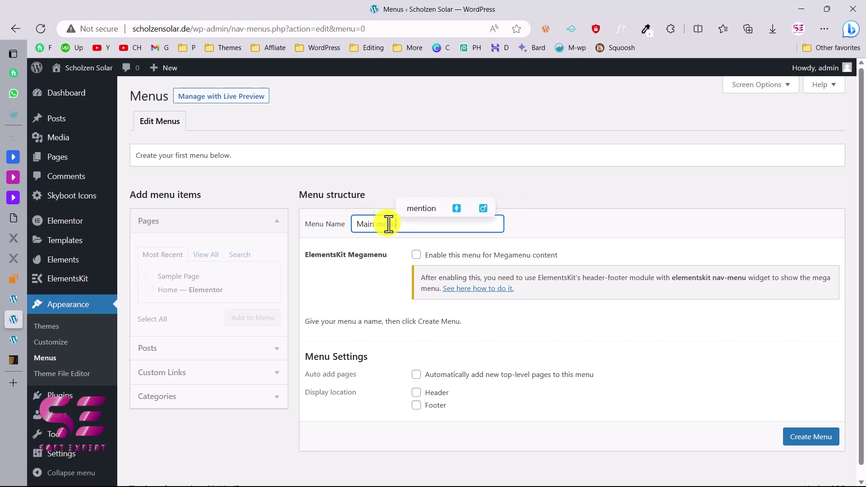
pyautogui.click(808, 438)
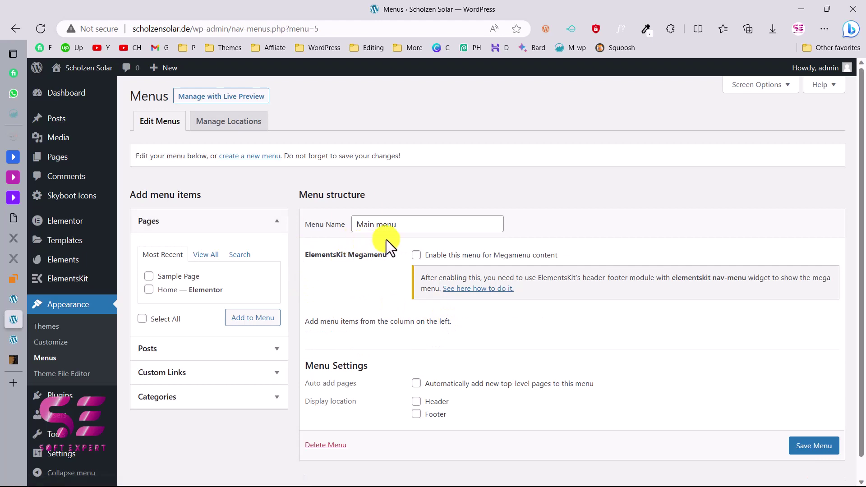
# Add the Home page and an 'About us' custom link to the menu and save it.
pyautogui.click(148, 290)
pyautogui.click(253, 324)
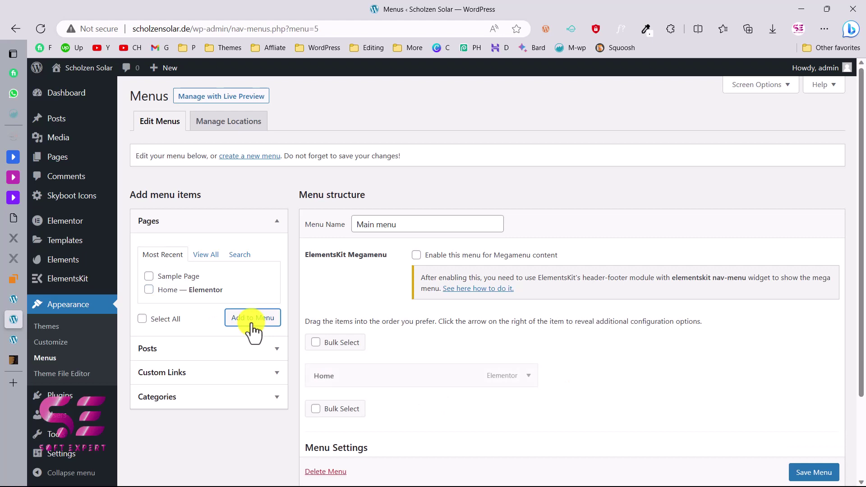
pyautogui.click(186, 372)
pyautogui.click(207, 304)
pyautogui.write('About us')
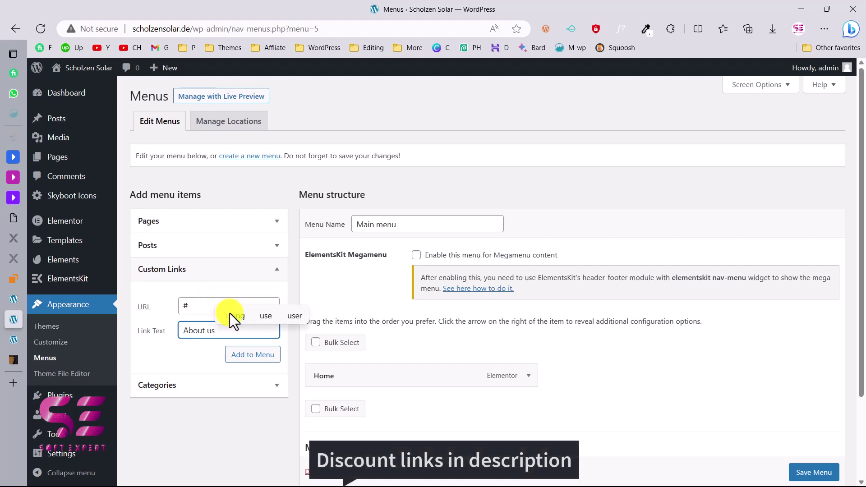
pyautogui.click(261, 363)
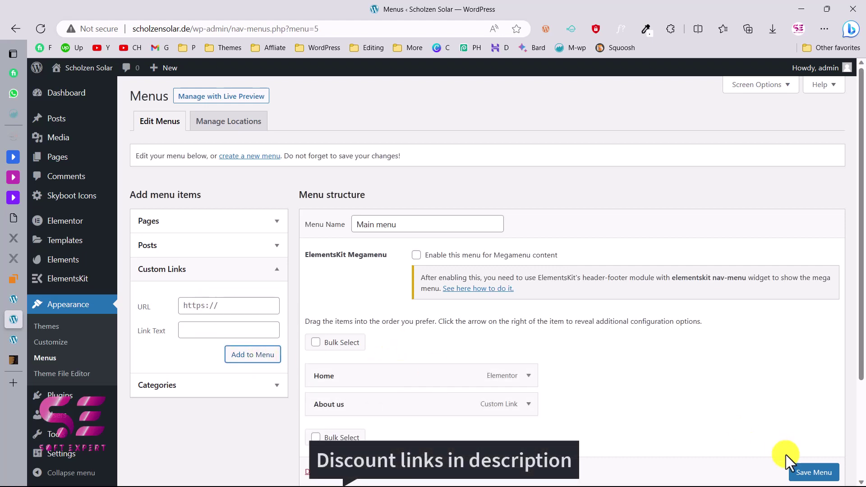
pyautogui.click(806, 473)
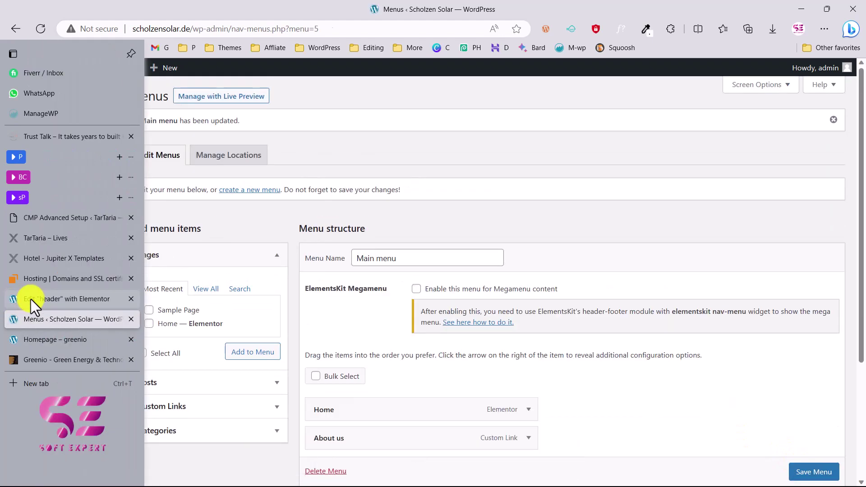
pyautogui.click(31, 299)
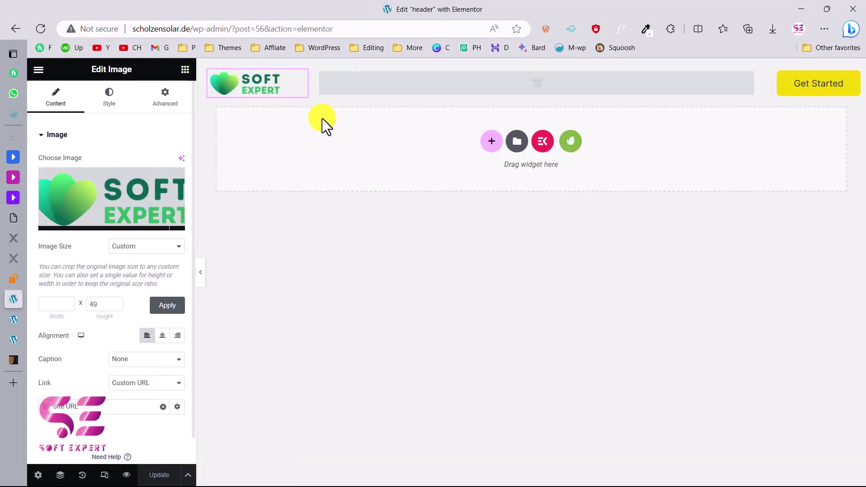
# Set the header navigation widget to display Main menu.
pyautogui.click(378, 88)
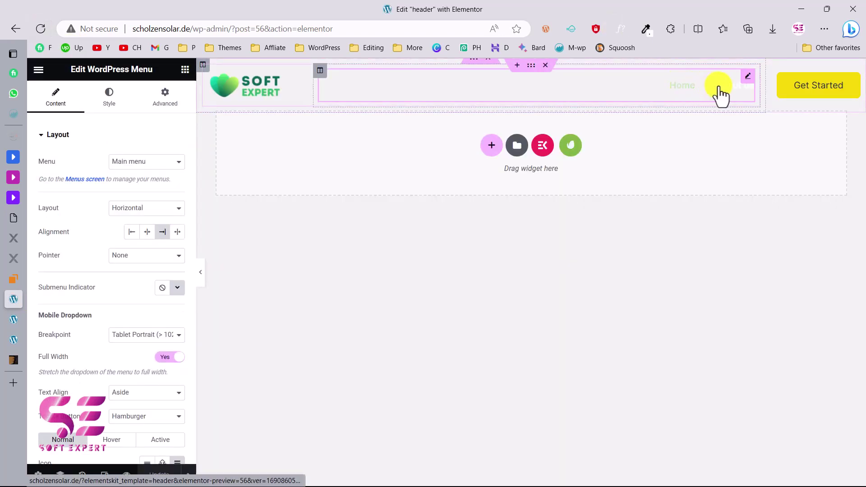
pyautogui.click(163, 163)
pyautogui.click(160, 175)
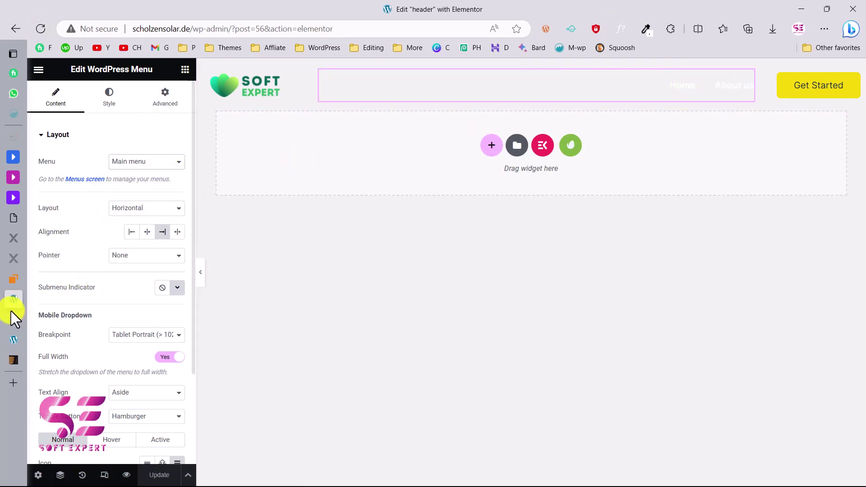
# Open the live site in a new tab from the site name on the Menus page.
pyautogui.moveTo(9, 334)
pyautogui.click(34, 319)
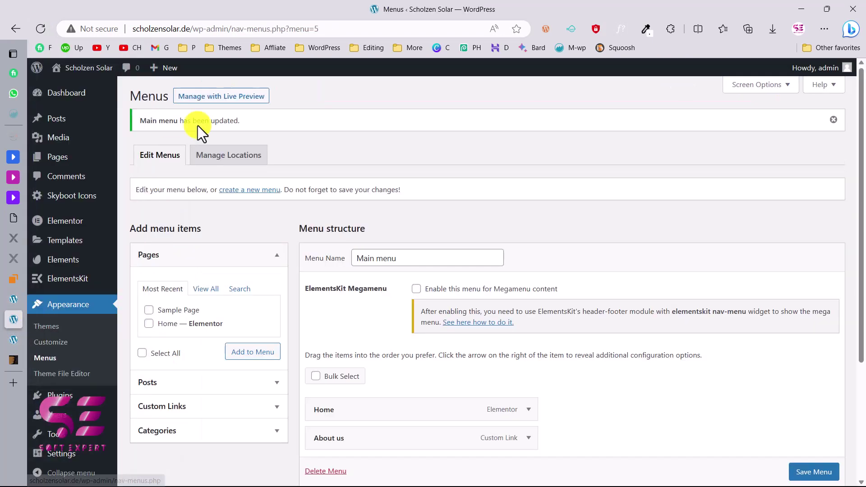
pyautogui.rightClick(63, 68)
pyautogui.click(83, 74)
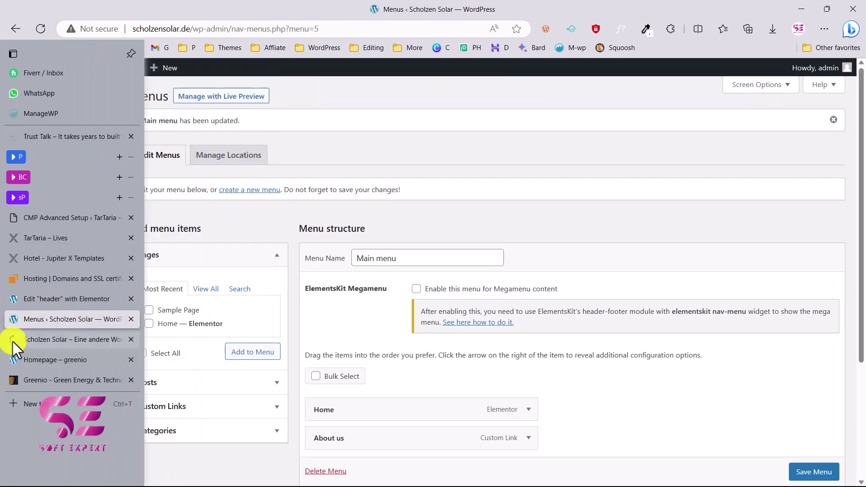
pyautogui.click(12, 342)
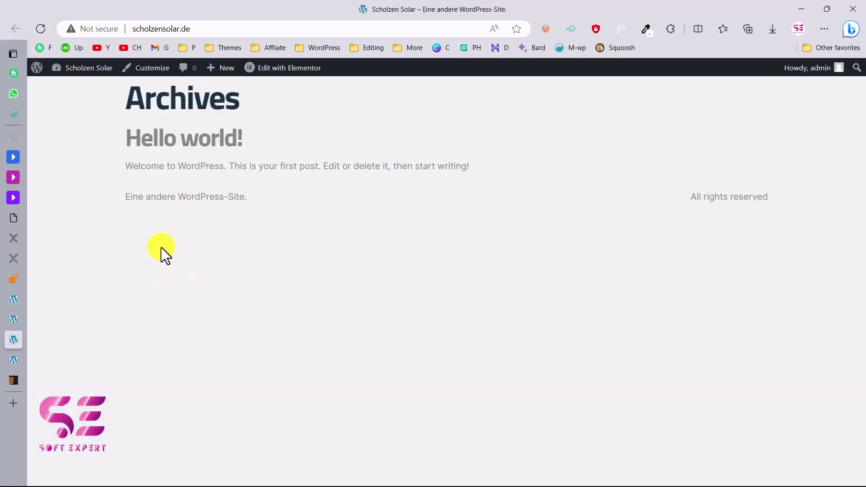
# In Reading Settings, choose a static page with Home as the homepage and save.
pyautogui.click(26, 315)
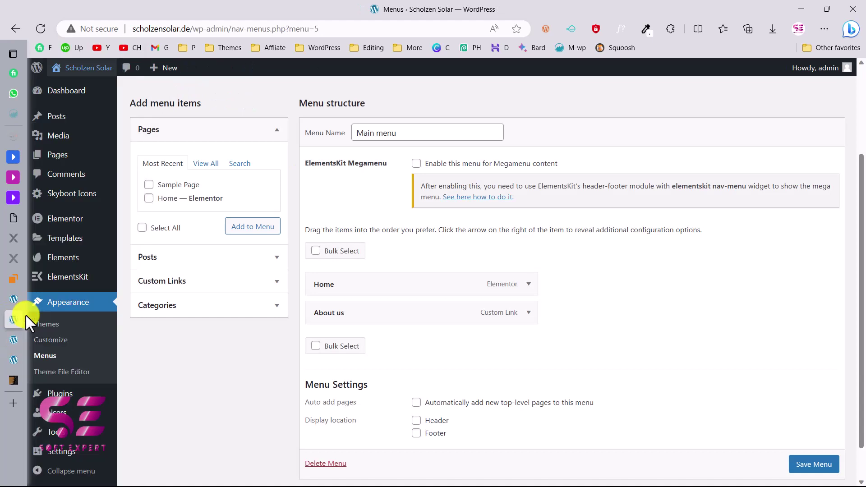
pyautogui.scroll(-1, 97, 406)
pyautogui.moveTo(97, 406)
pyautogui.moveTo(86, 446)
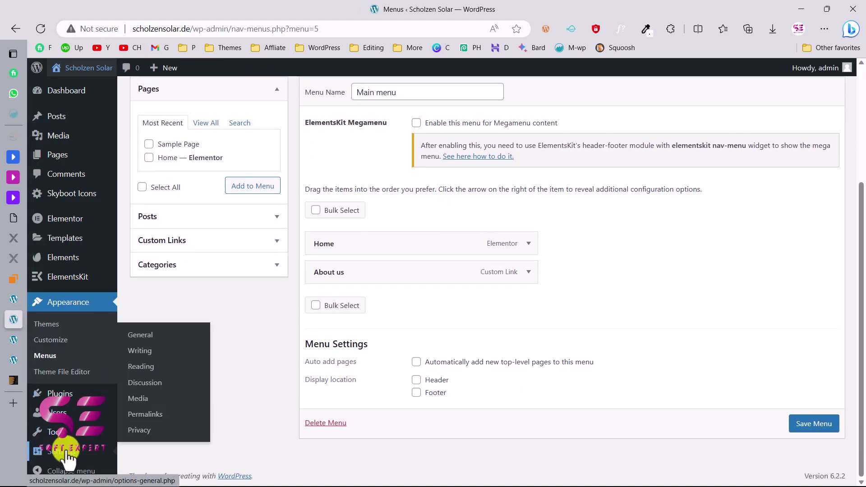
pyautogui.click(142, 367)
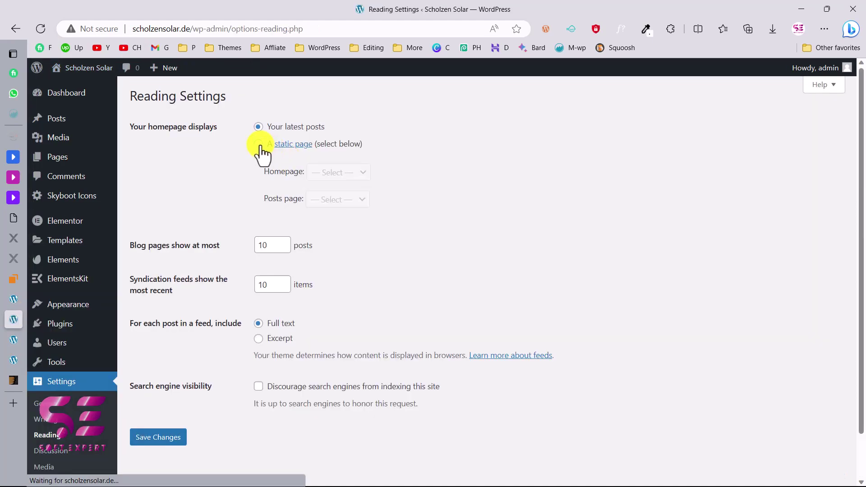
pyautogui.click(259, 144)
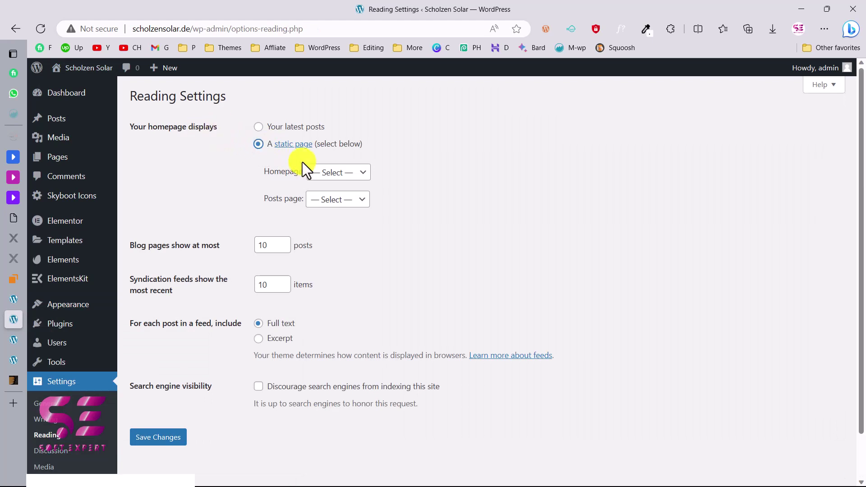
pyautogui.click(326, 173)
pyautogui.click(326, 200)
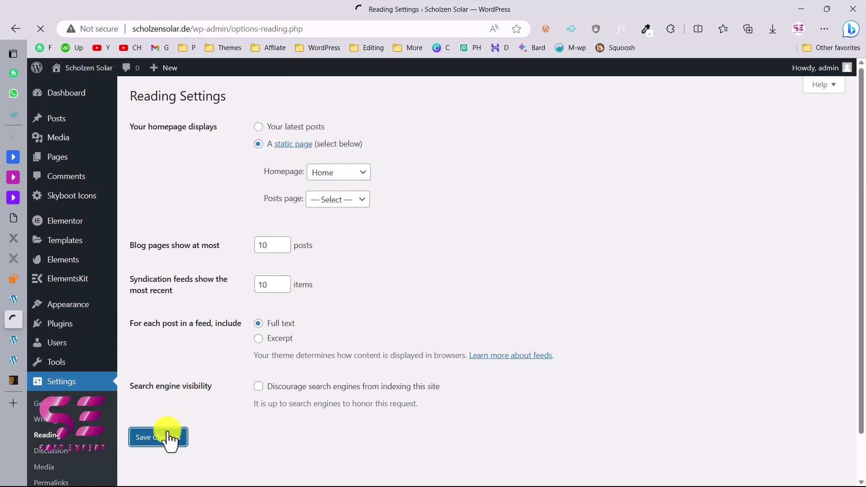
pyautogui.click(19, 344)
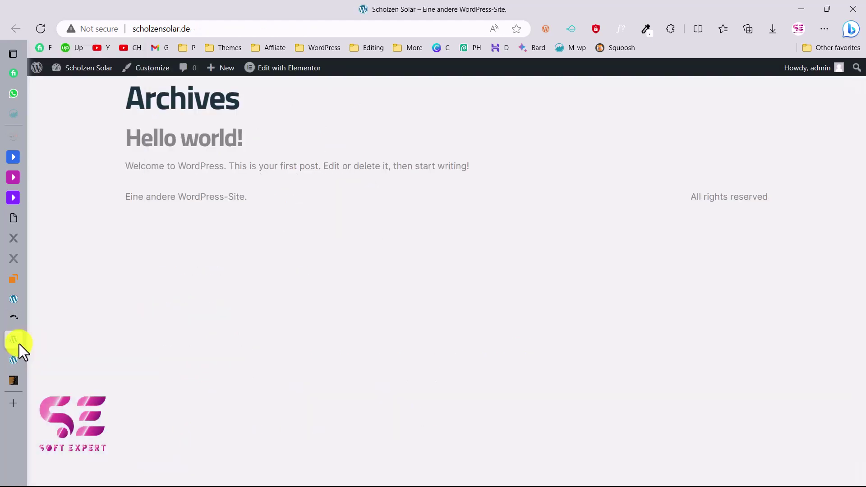
# Reload the live site to check the new Home page, then return to the header template.
pyautogui.click(39, 27)
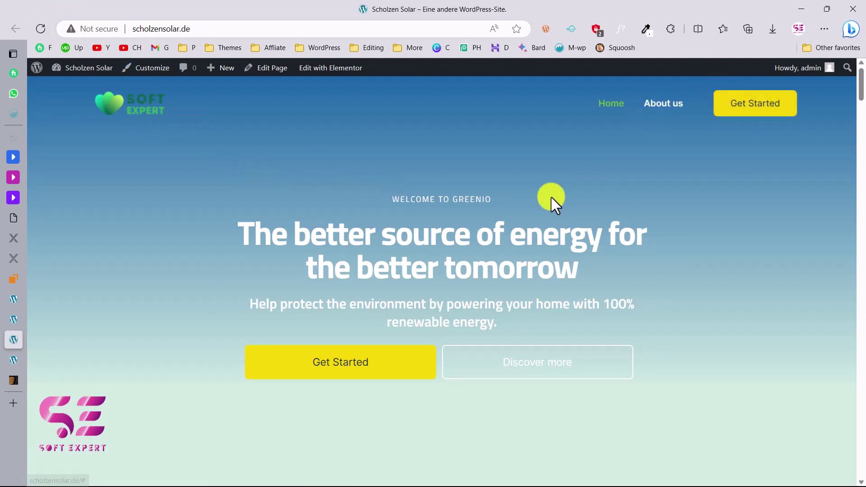
pyautogui.scroll(-6, 400, 167)
pyautogui.scroll(-12, 400, 167)
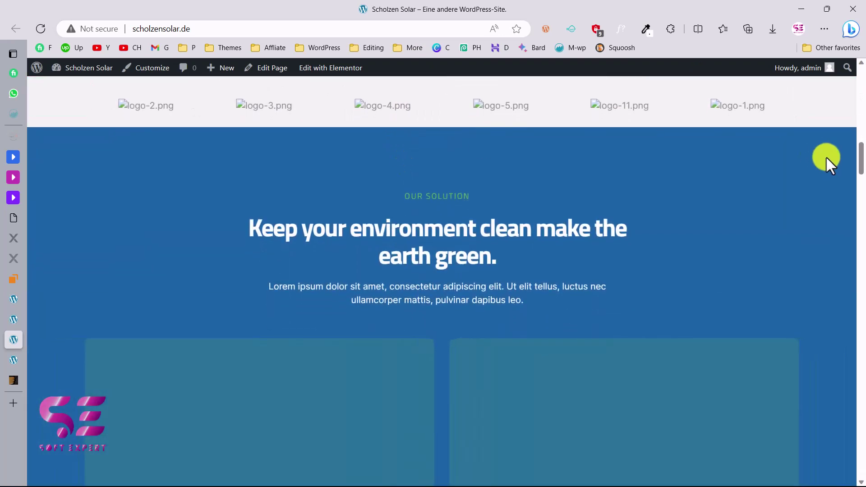
pyautogui.moveTo(861, 156); pyautogui.dragTo(858, 449)
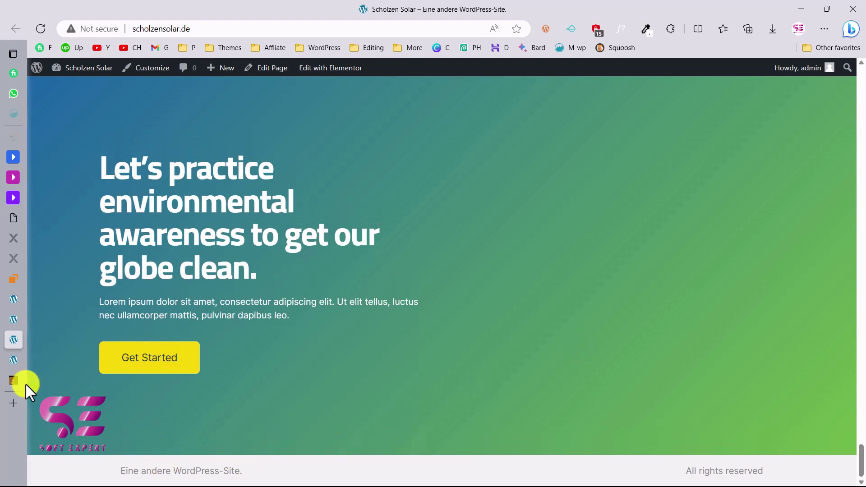
pyautogui.click(14, 299)
# Exit Elementor and add an ElementsKit template titled 'footer' of type Footer, opened for editing.
pyautogui.click(40, 71)
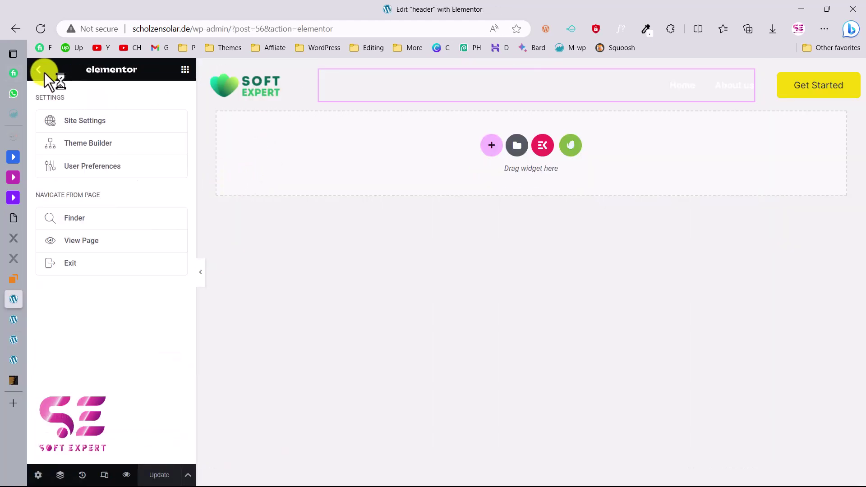
pyautogui.click(72, 266)
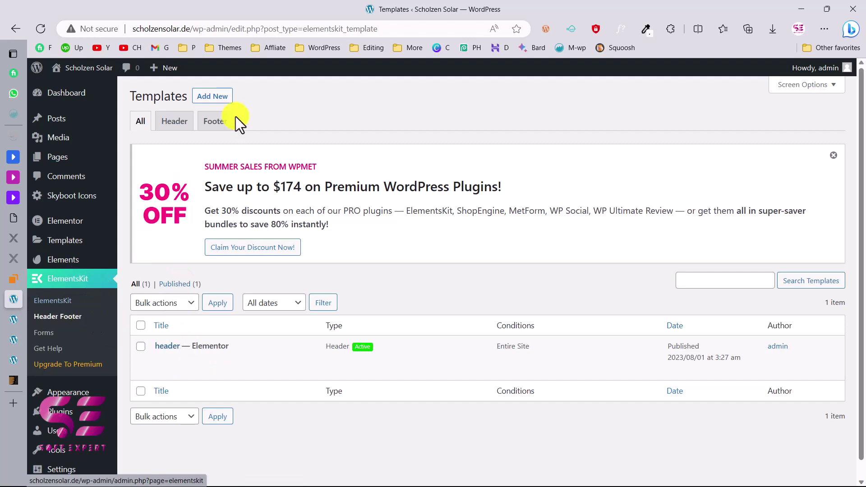
pyautogui.click(225, 97)
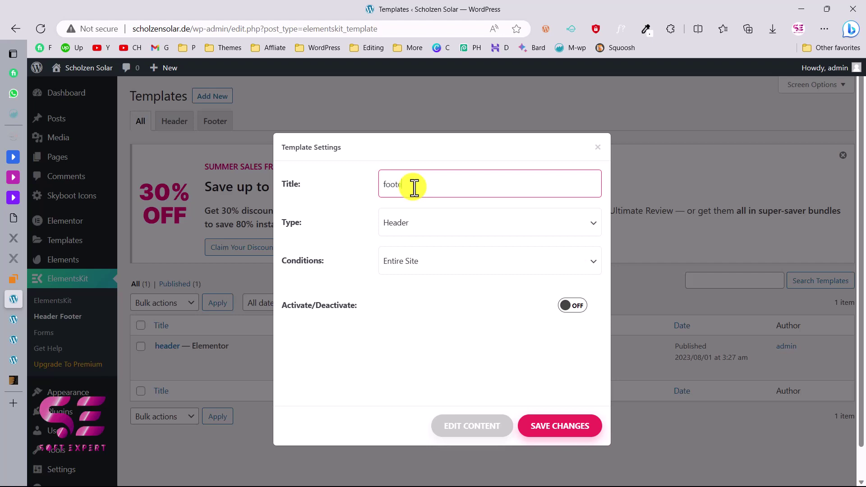
pyautogui.write('footer')
pyautogui.click(414, 224)
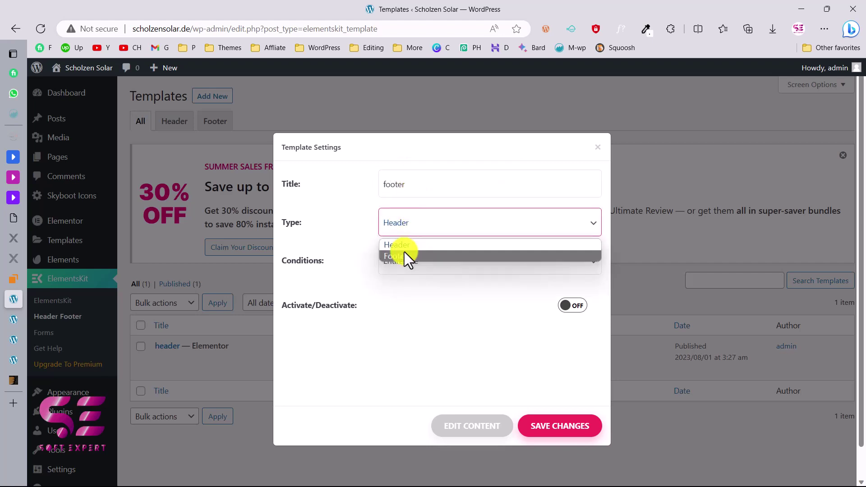
pyautogui.click(402, 256)
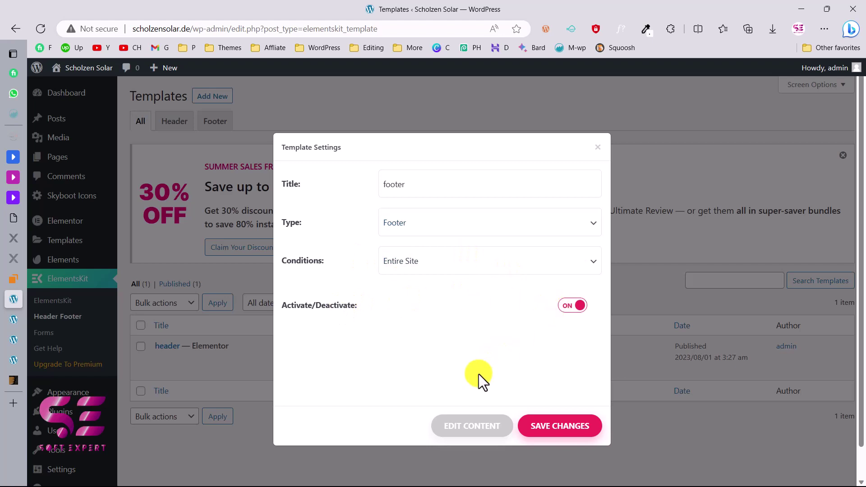
pyautogui.click(459, 426)
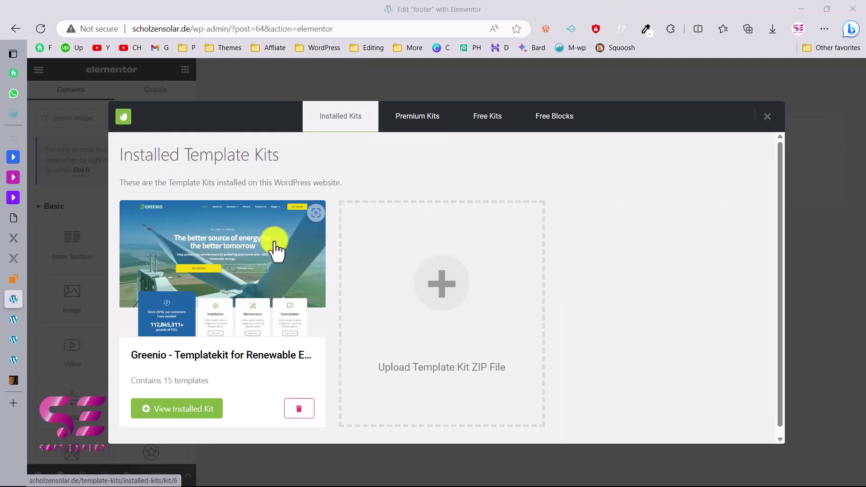
# Insert the Greenio kit's Footer and change its copyright to 'Copyright © 2023 Scholzend Solar'.
pyautogui.click(276, 247)
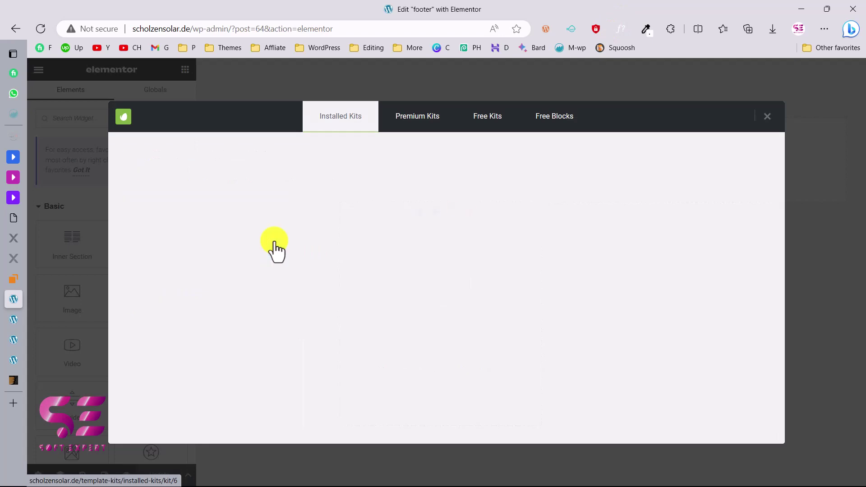
pyautogui.scroll(-15, 567, 277)
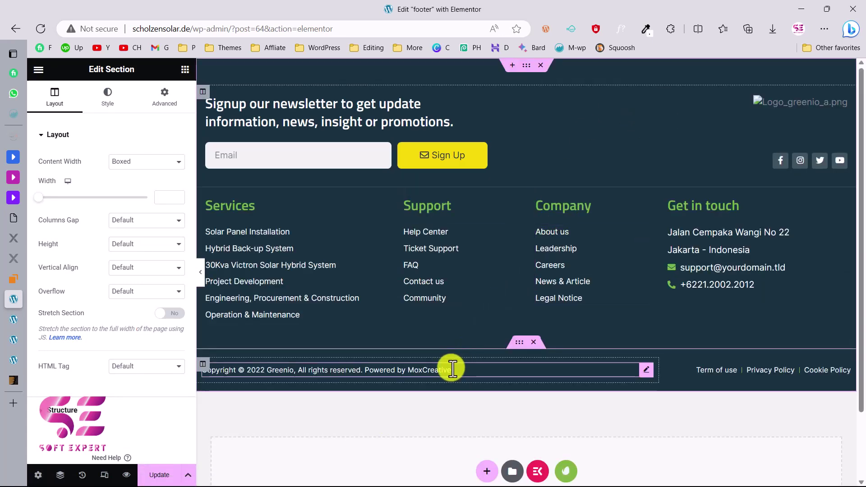
pyautogui.click(449, 368)
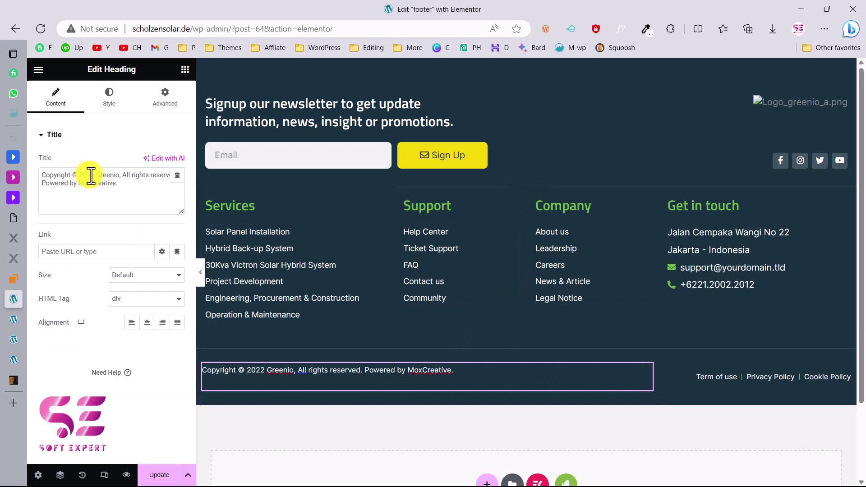
pyautogui.click(92, 176)
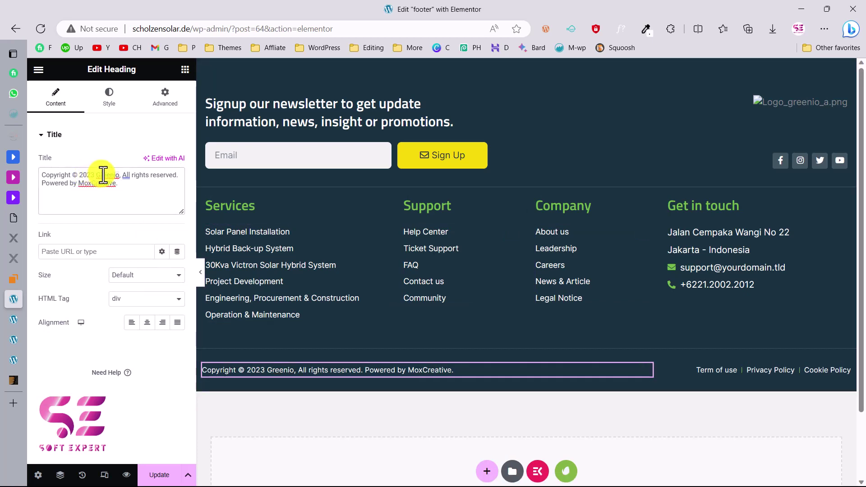
pyautogui.moveTo(97, 176); pyautogui.dragTo(125, 185)
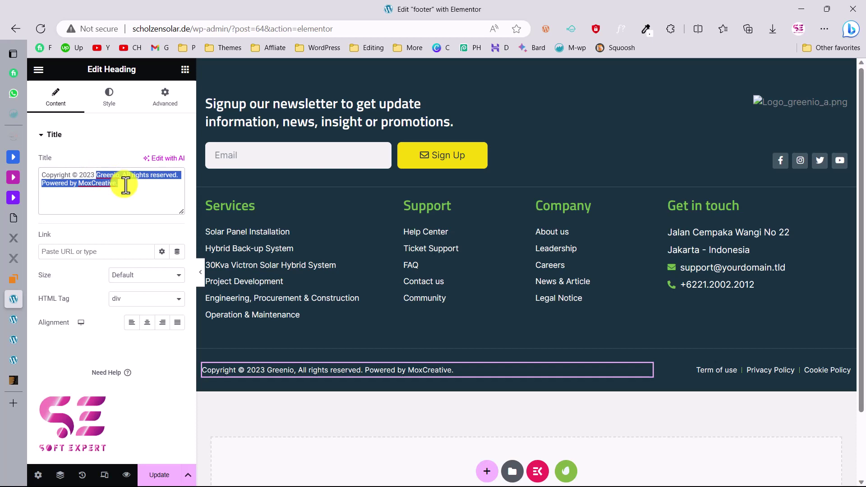
pyautogui.write('Scholzend Solar')
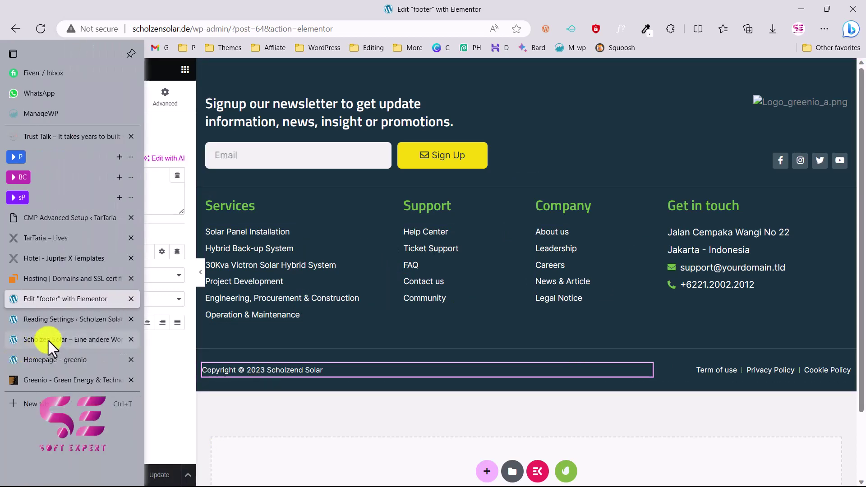
pyautogui.click(48, 341)
# Reload the live site and scroll through the header, Greenio homepage sections and footer.
pyautogui.click(39, 29)
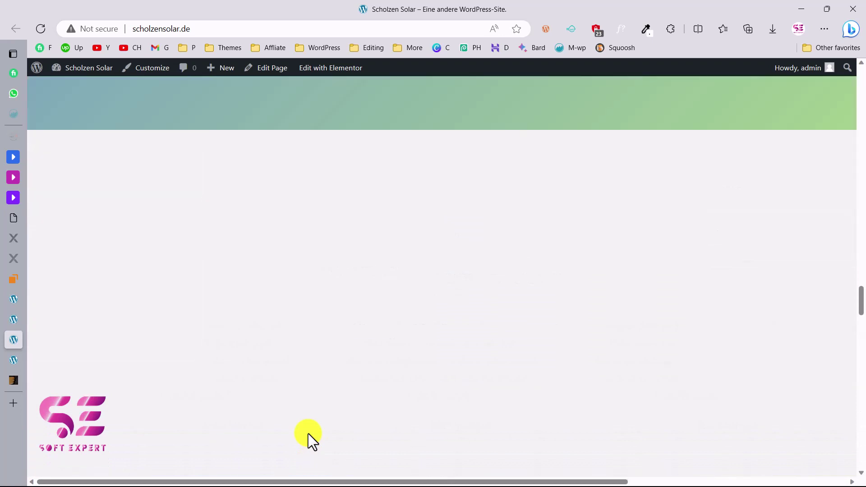
pyautogui.scroll(20, 308, 434)
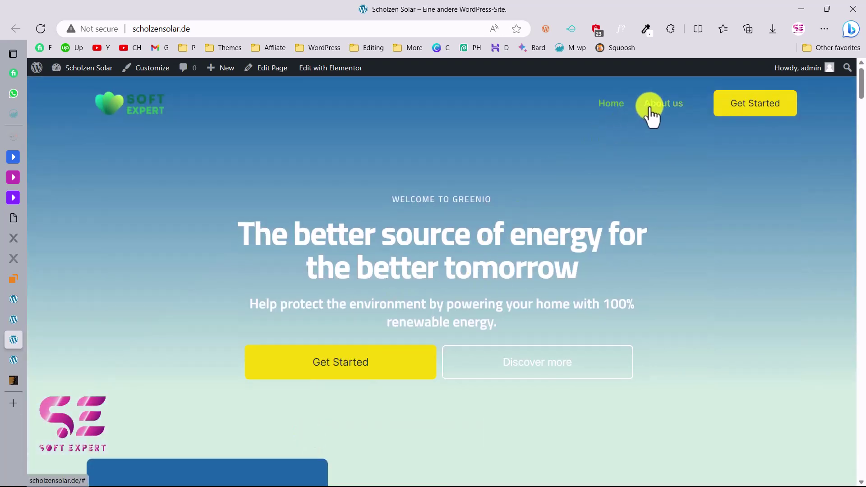
pyautogui.scroll(-12, 552, 287)
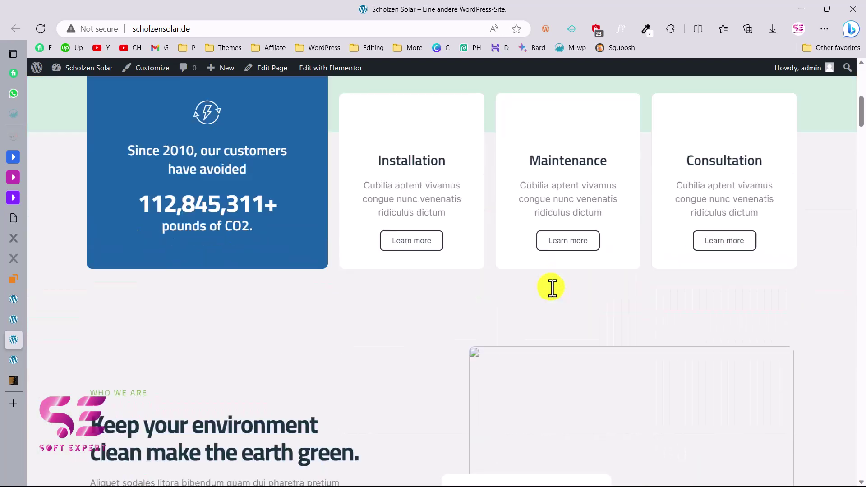
pyautogui.scroll(-10, 553, 287)
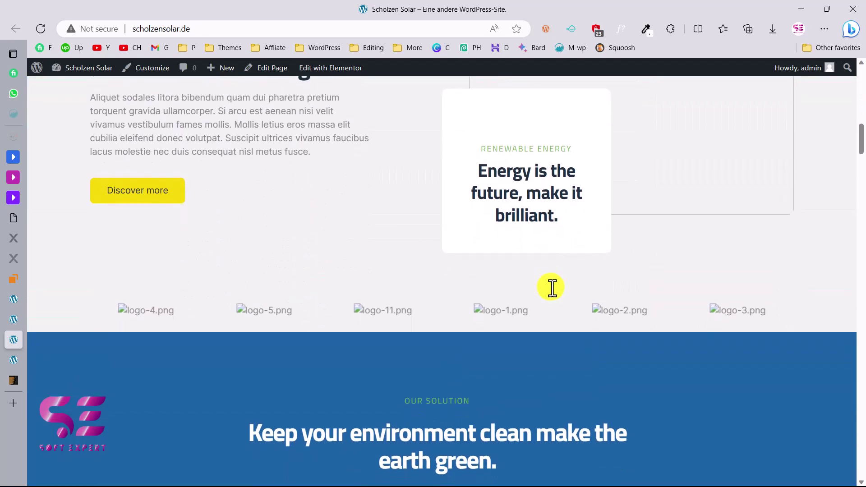
pyautogui.scroll(-8, 170, 326)
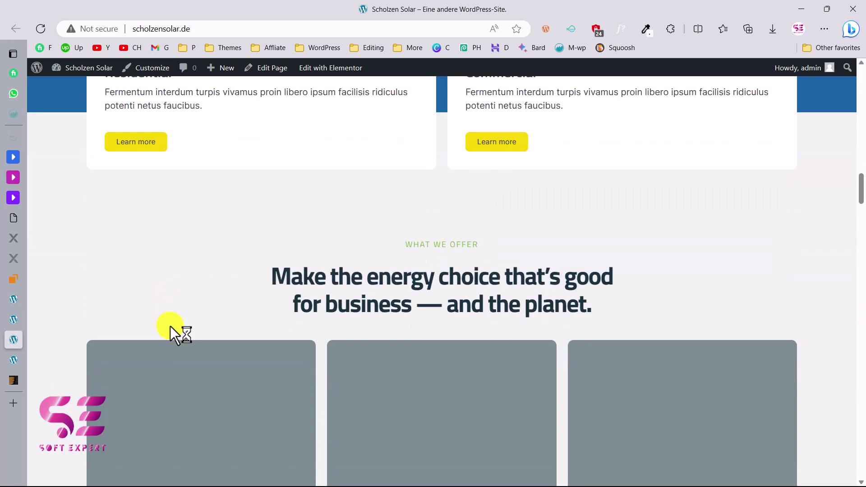
pyautogui.scroll(-12, 169, 326)
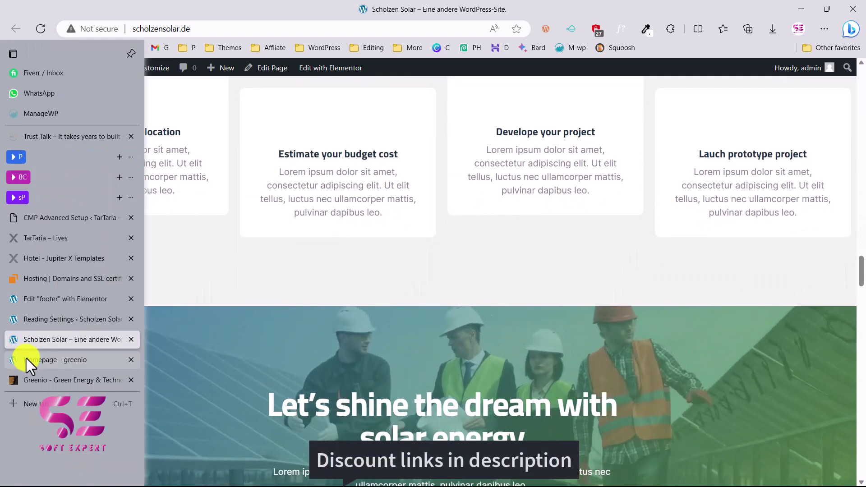
pyautogui.click(25, 358)
# Compare with the Greenio demo homepage, then bring up the top of the ThemeForest Greenio kit page.
pyautogui.scroll(5, 218, 294)
pyautogui.scroll(5, 218, 294)
pyautogui.scroll(-14, 218, 294)
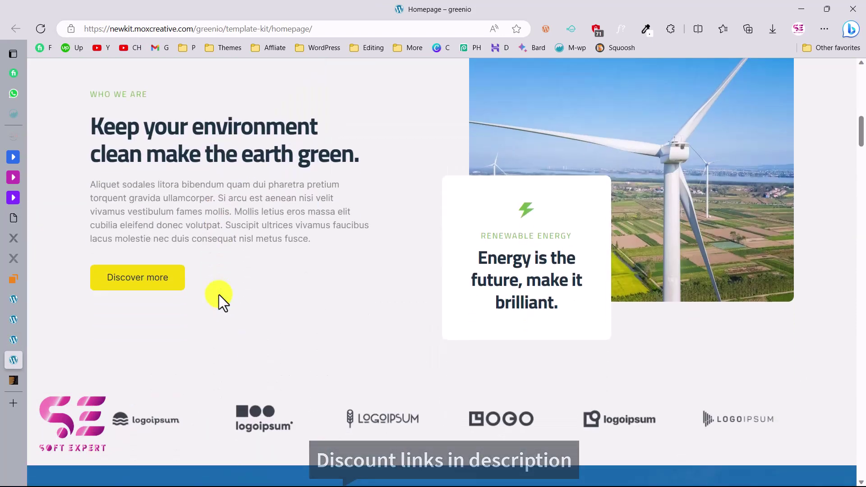
pyautogui.scroll(-7, 218, 294)
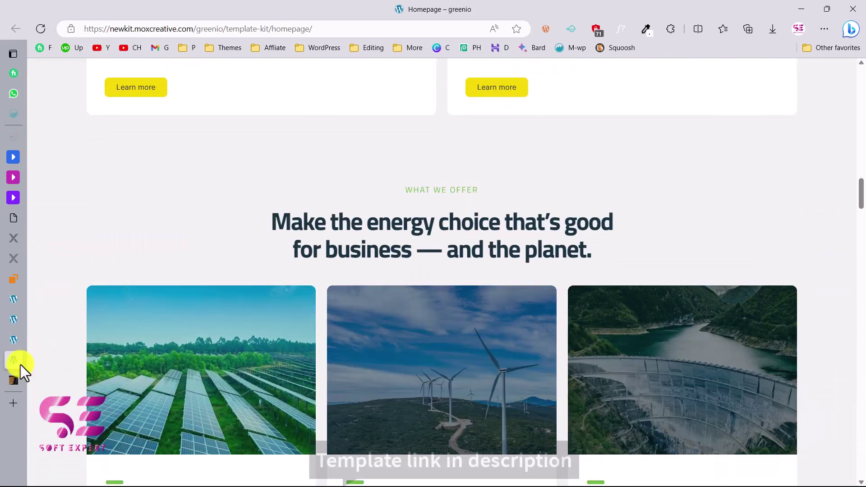
pyautogui.click(15, 379)
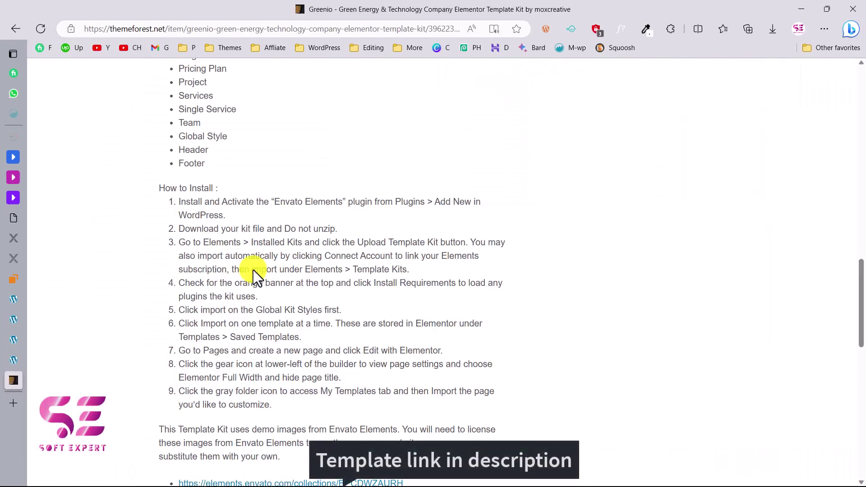
pyautogui.scroll(10, 254, 270)
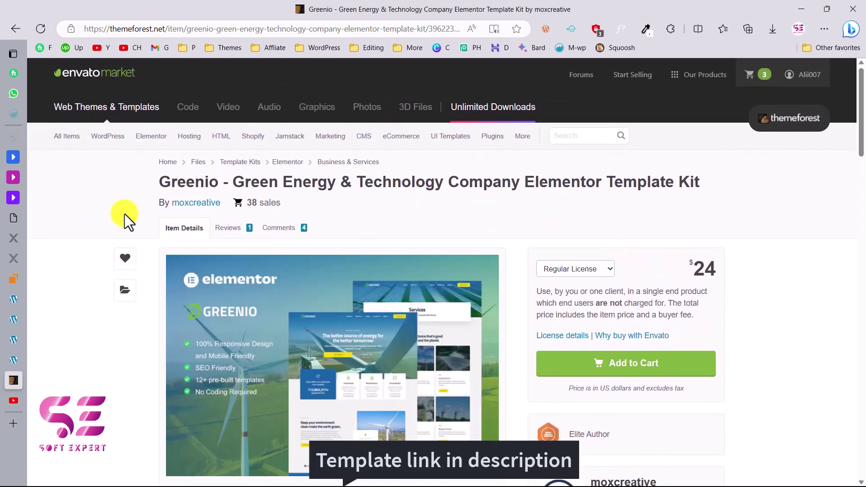
pyautogui.click(13, 401)
# Scroll down the Soft Expert channel's Videos grid of WordPress and Elementor tutorials.
pyautogui.scroll(-13, 271, 360)
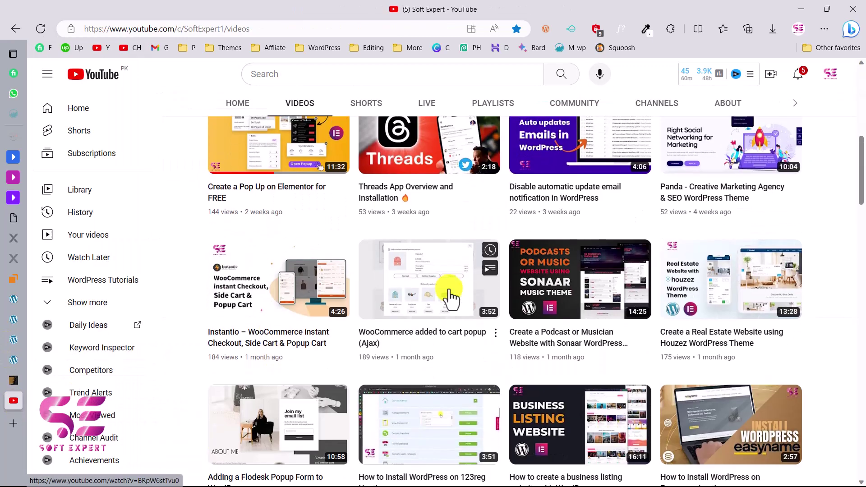
pyautogui.scroll(-11, 450, 297)
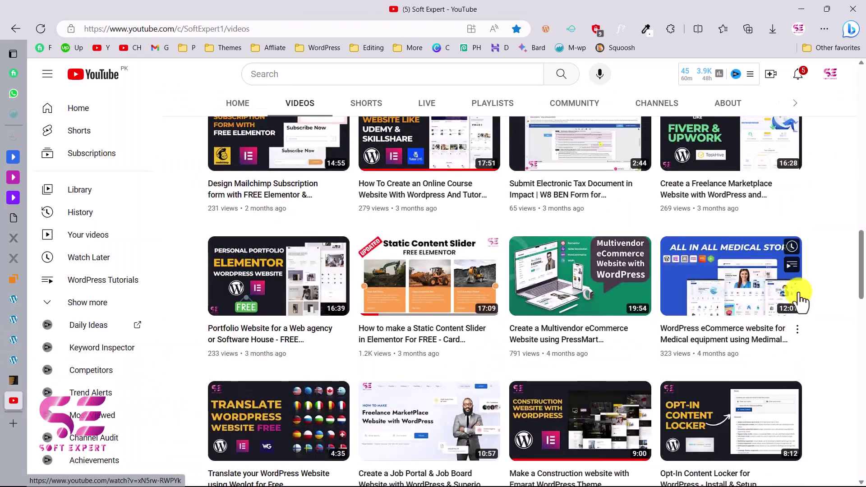
pyautogui.scroll(-10, 799, 302)
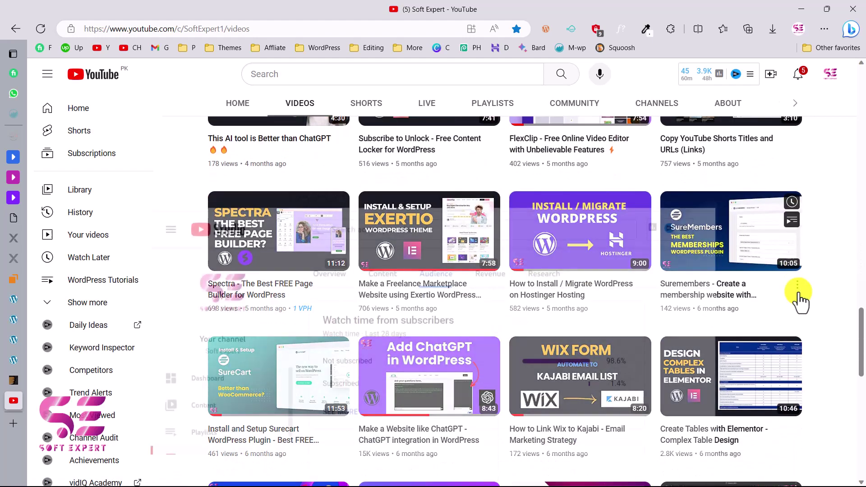
pyautogui.scroll(-10, 800, 301)
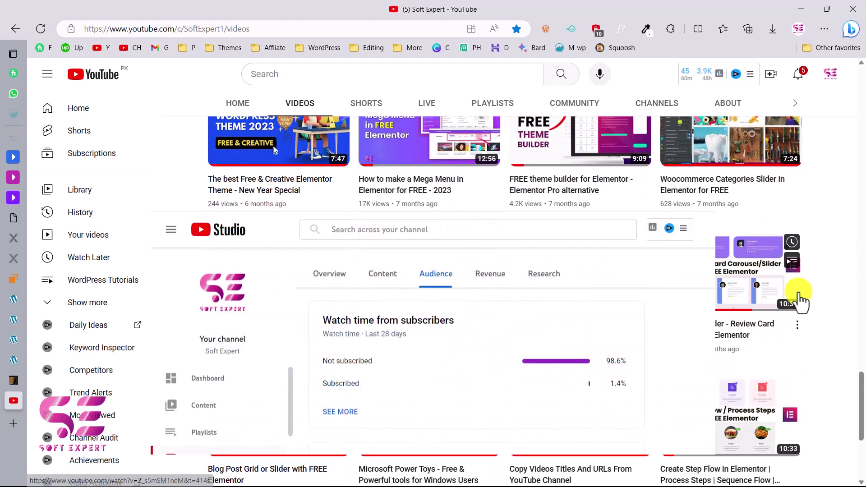
pyautogui.scroll(-5, 799, 295)
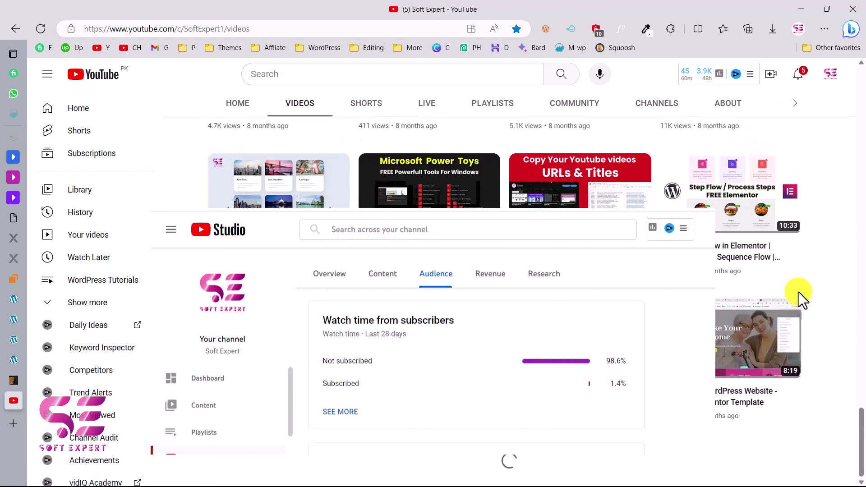